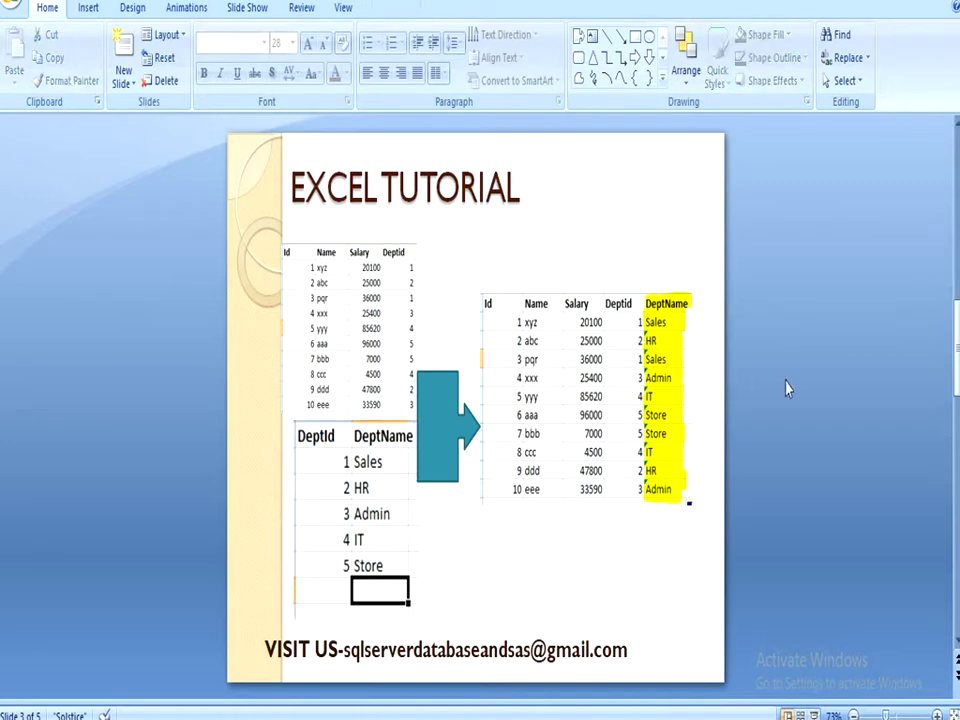
# Step: Bring up vlookup.xlsx, select E2, and look over the department sheet before returning to employee
pyautogui.moveTo(534, 716)
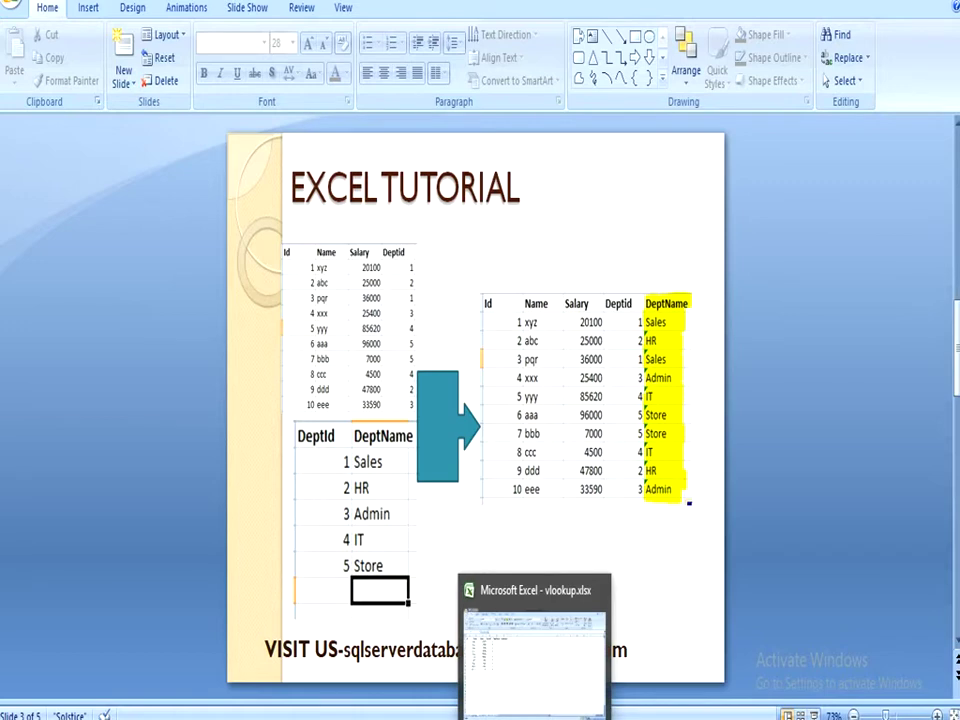
pyautogui.click(534, 660)
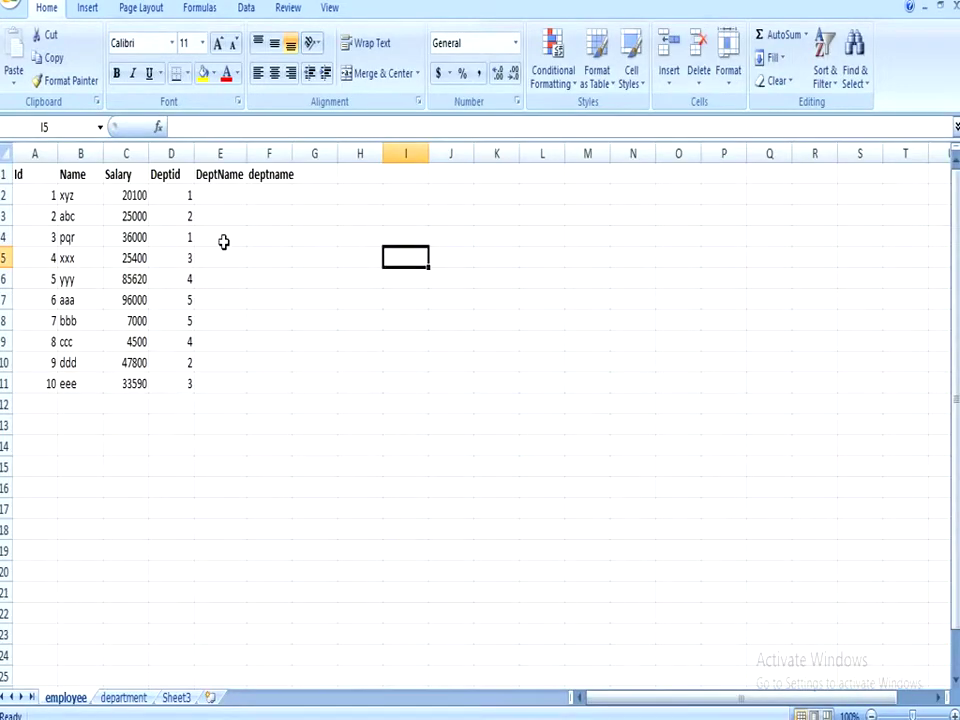
pyautogui.click(218, 196)
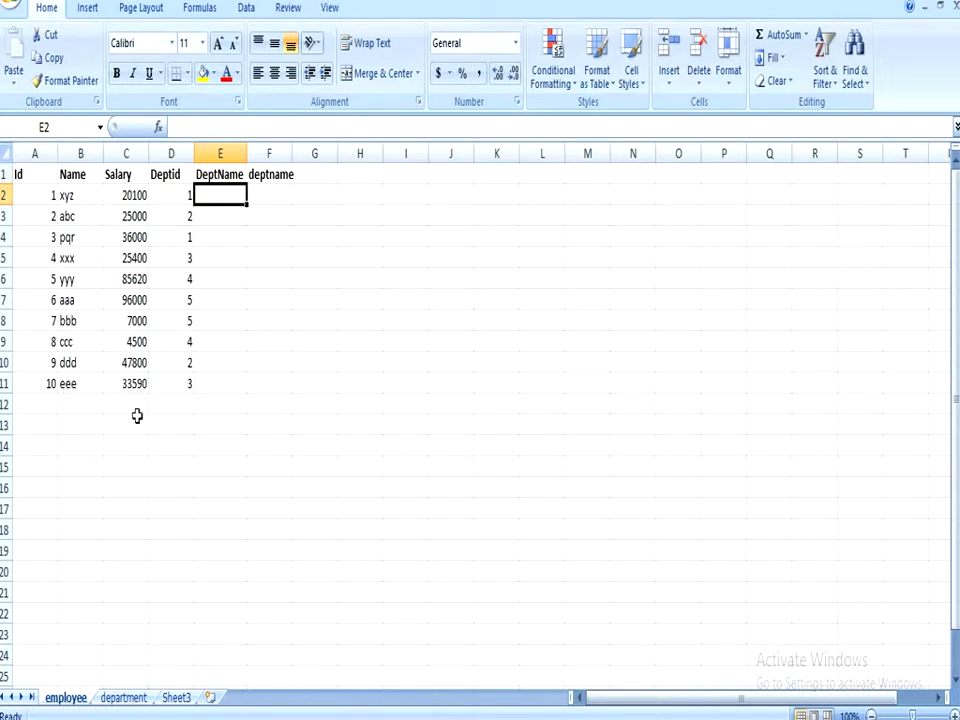
pyautogui.click(128, 700)
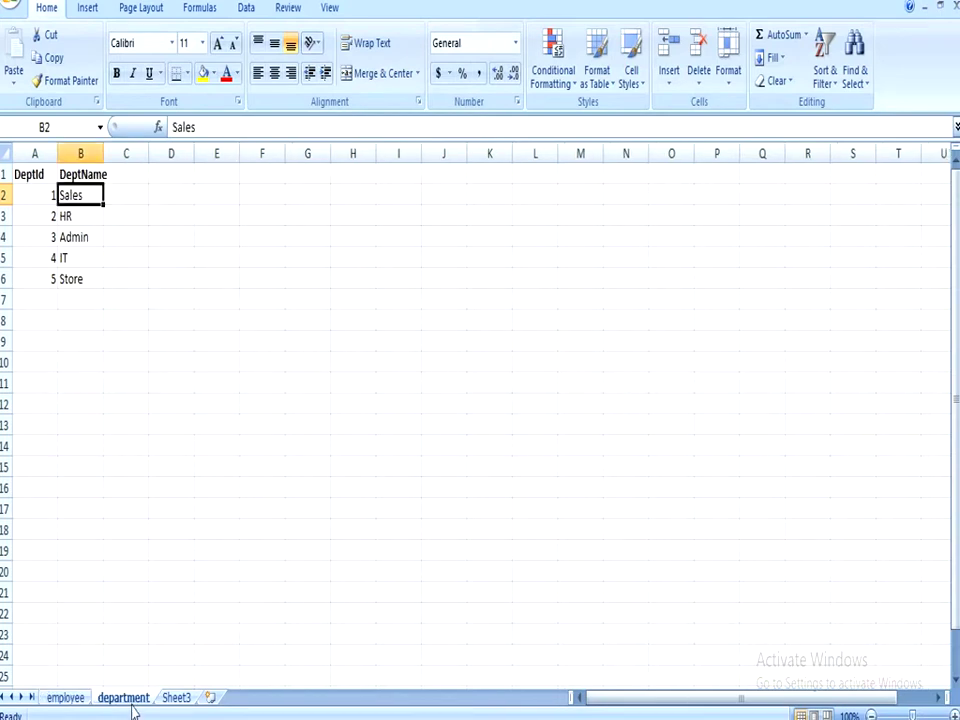
pyautogui.click(213, 360)
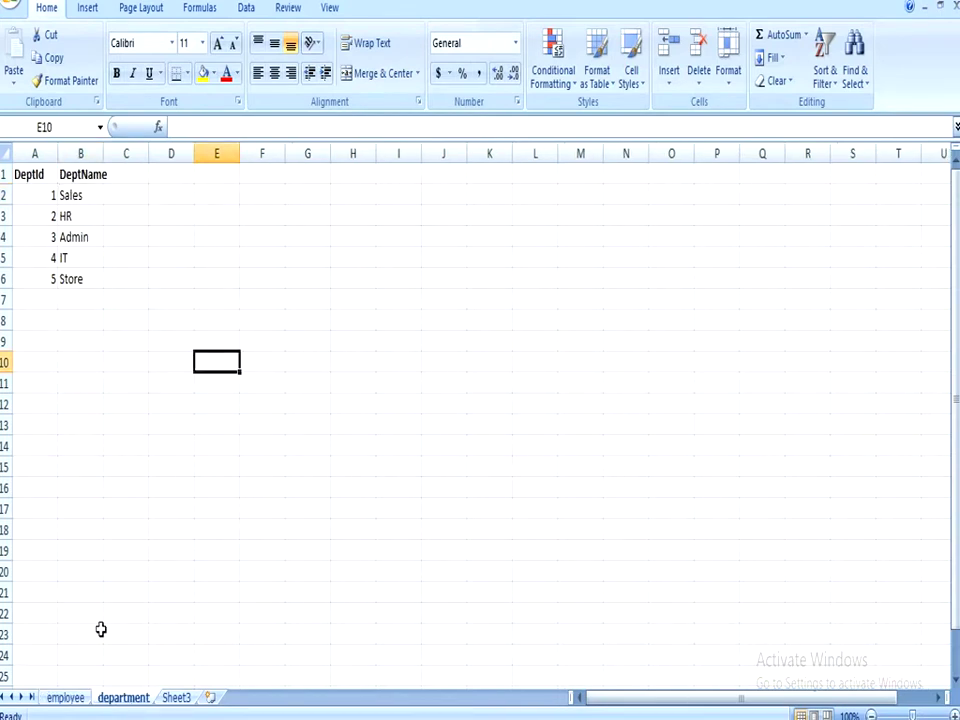
pyautogui.click(66, 698)
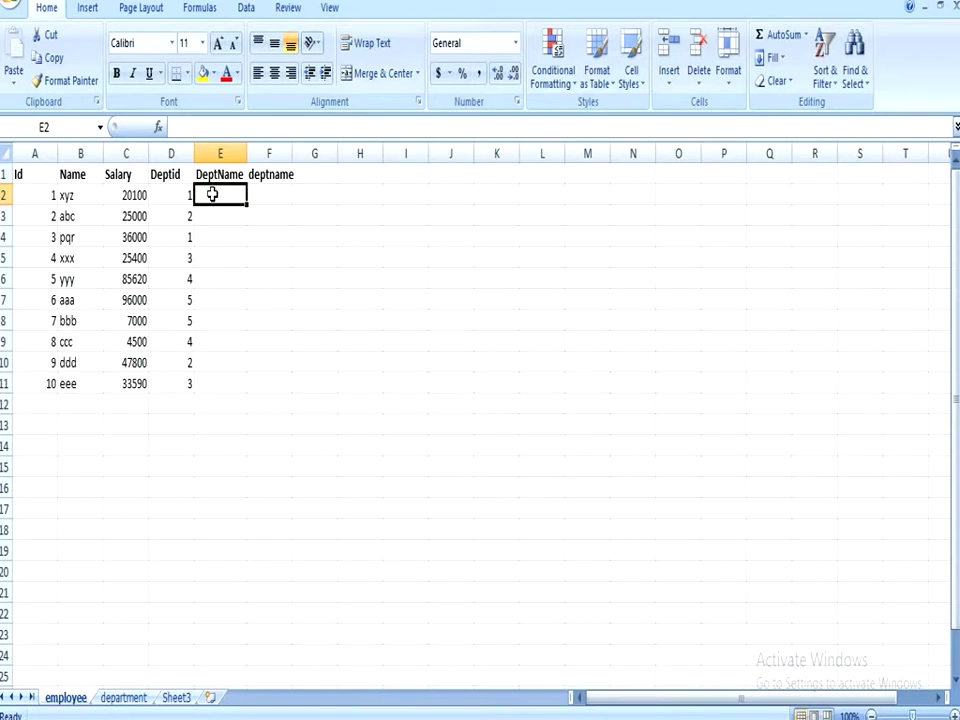
pyautogui.click(124, 697)
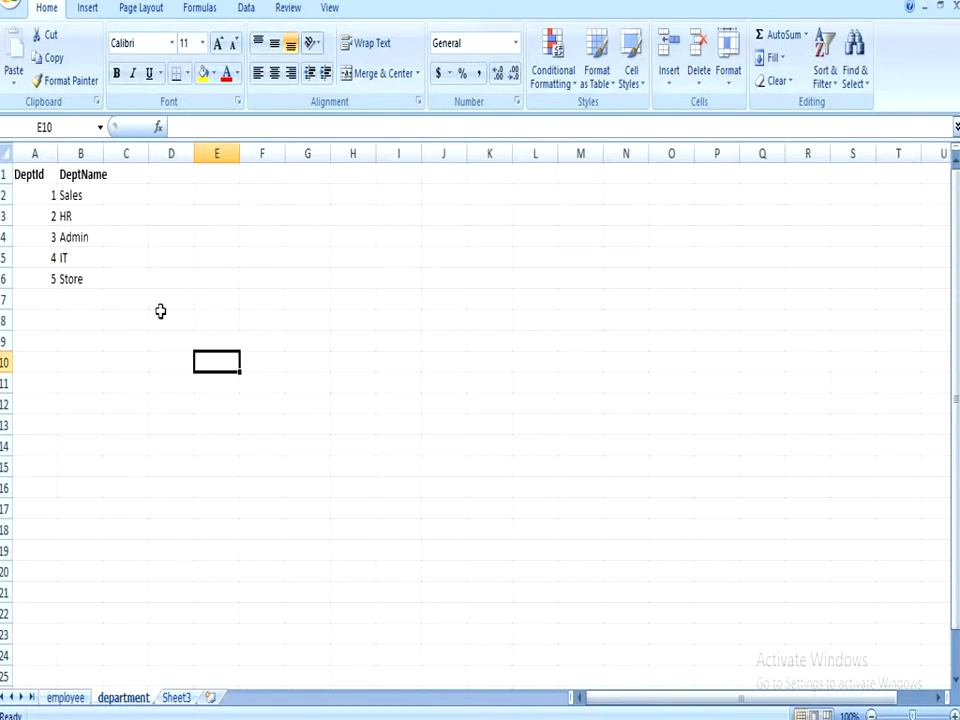
pyautogui.click(34, 194)
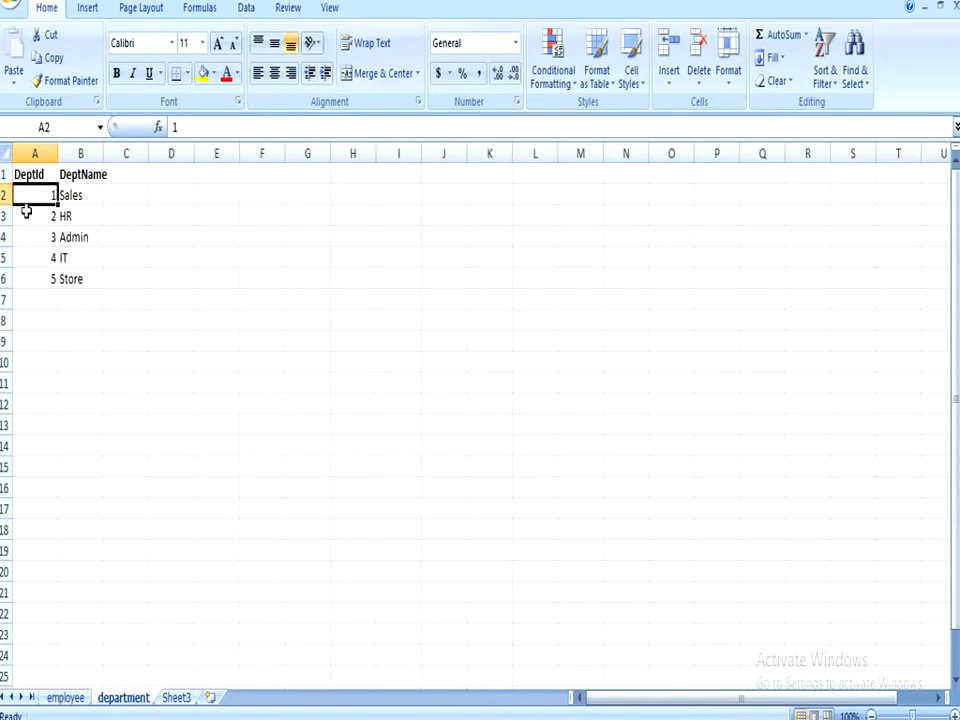
pyautogui.click(38, 167)
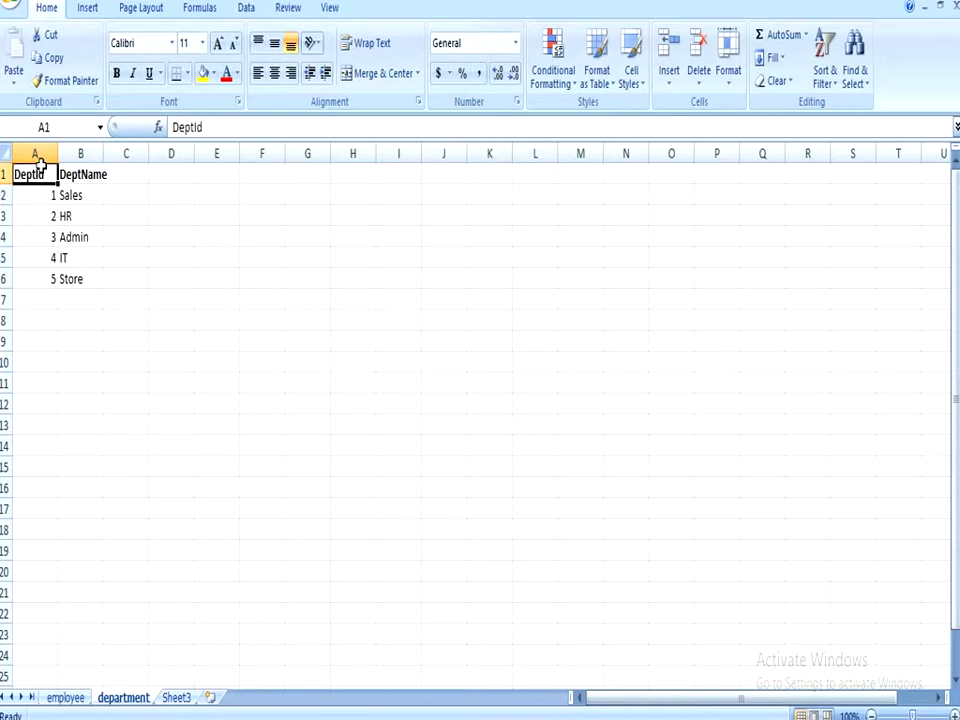
pyautogui.click(40, 153)
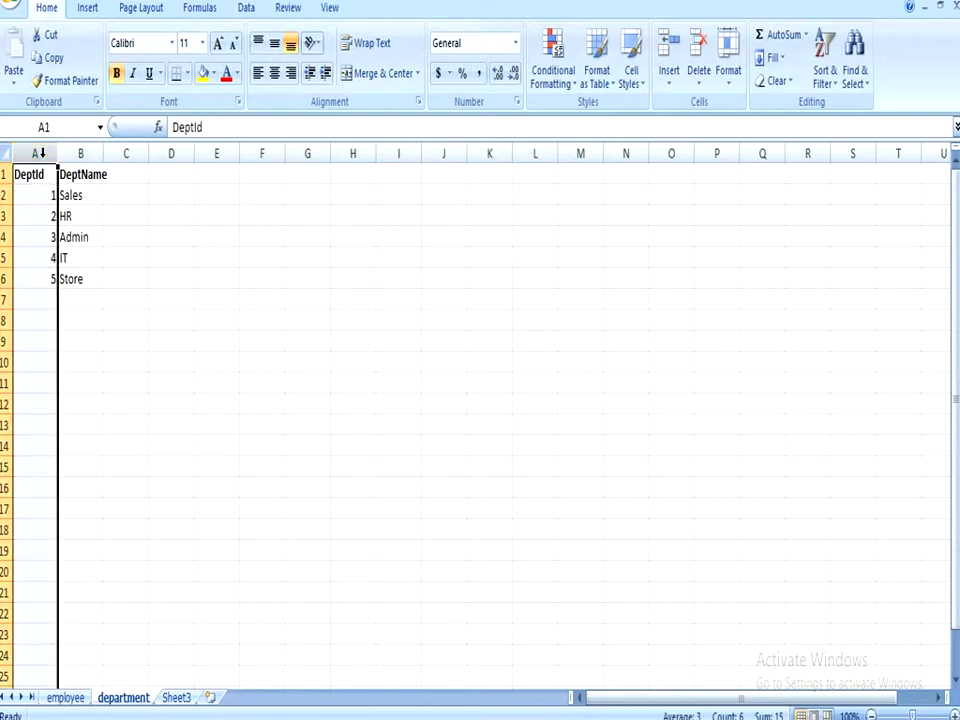
pyautogui.click(33, 175)
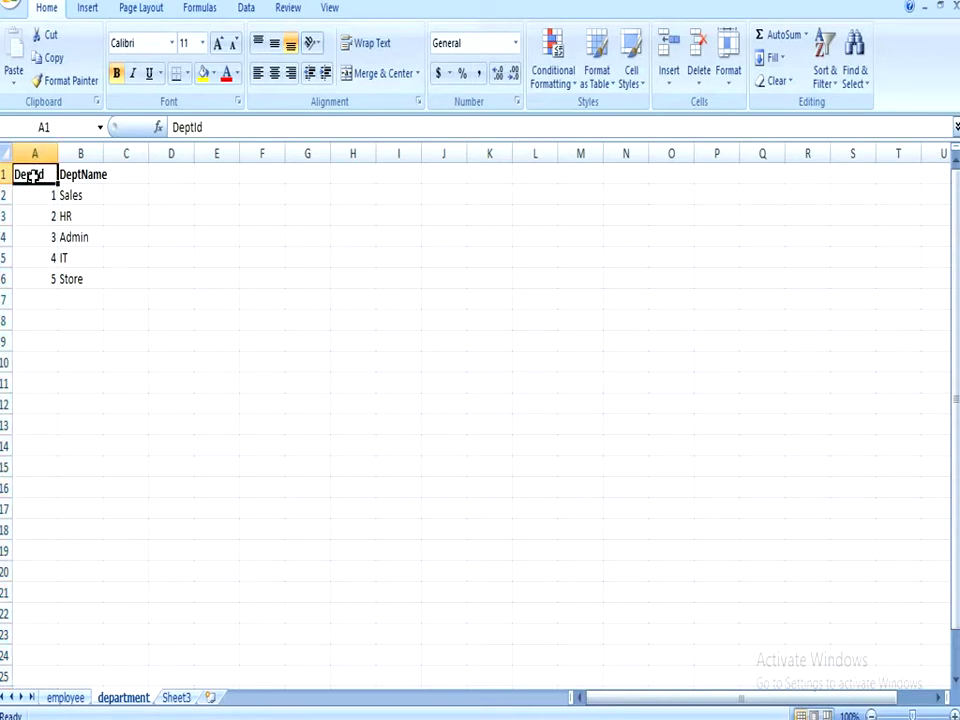
pyautogui.click(36, 258)
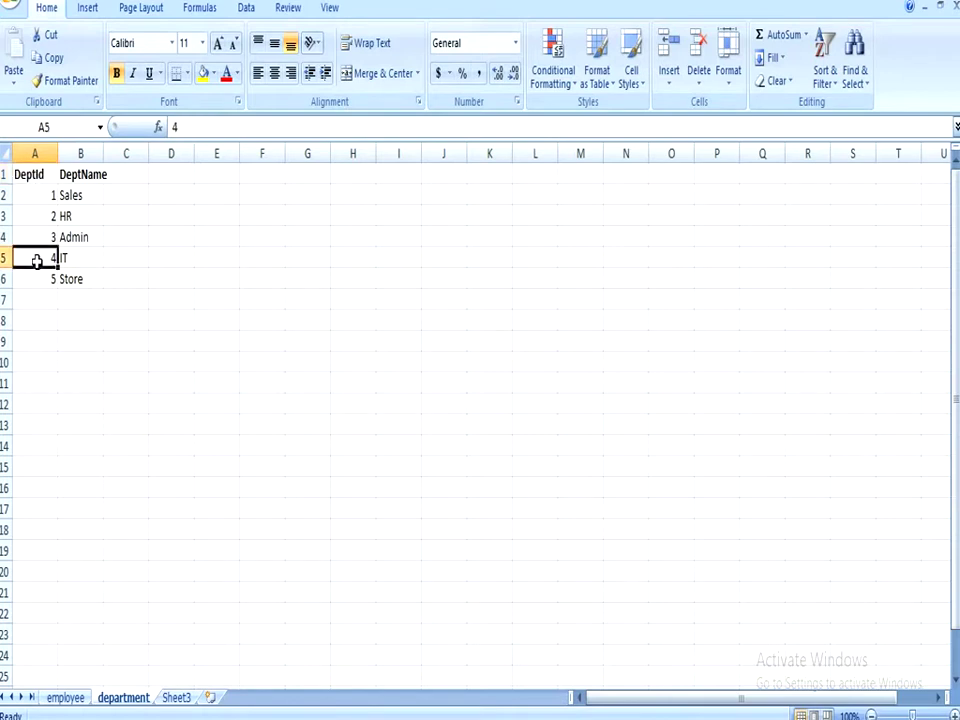
pyautogui.click(88, 176)
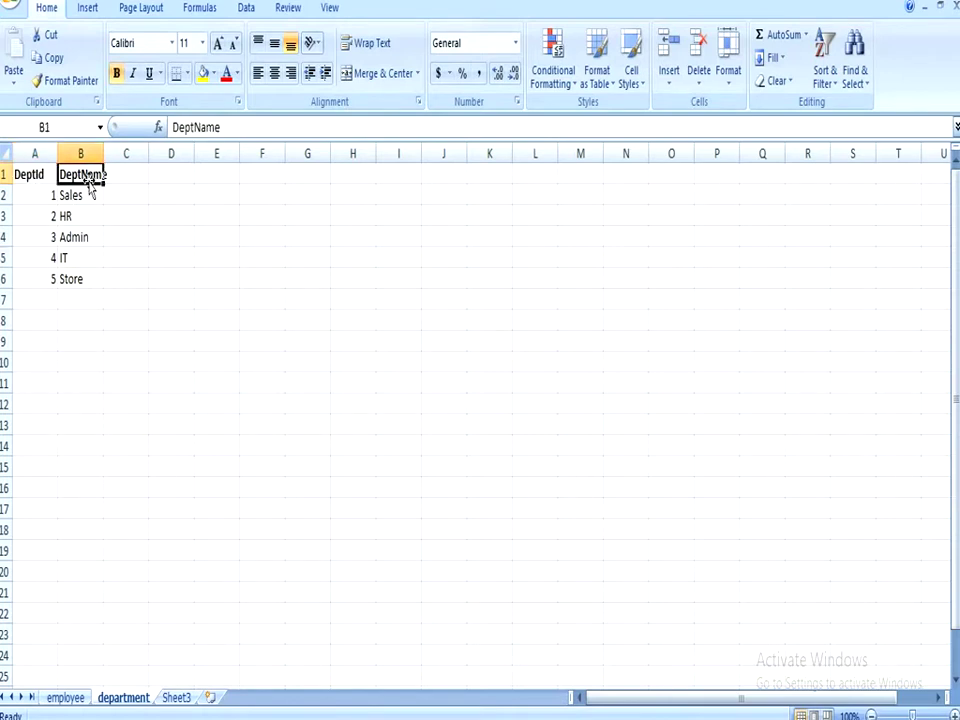
pyautogui.click(20, 174)
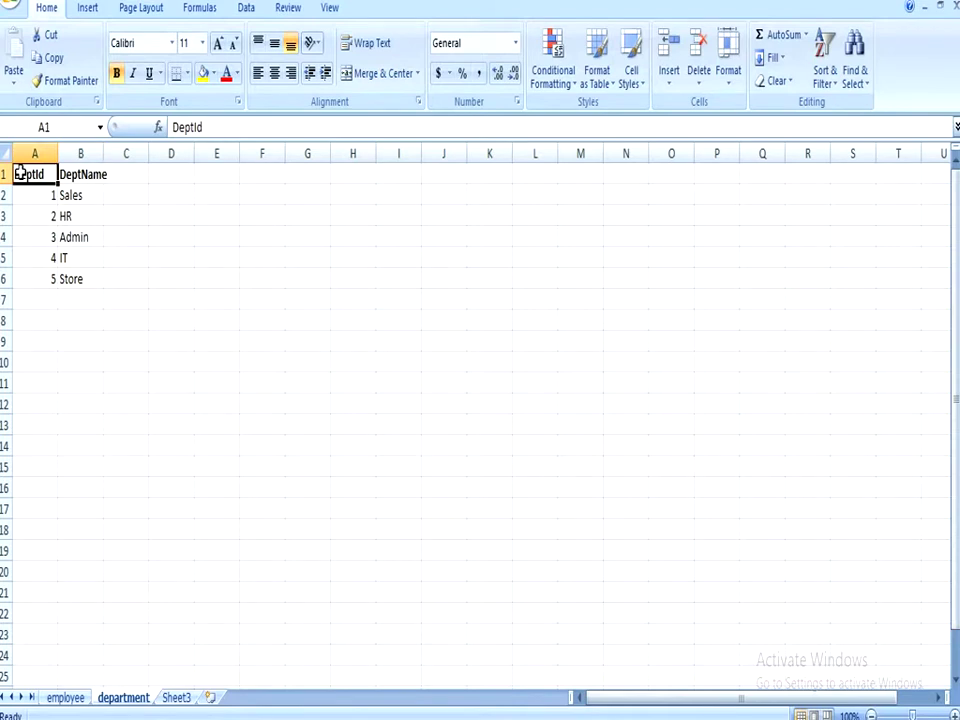
pyautogui.click(32, 218)
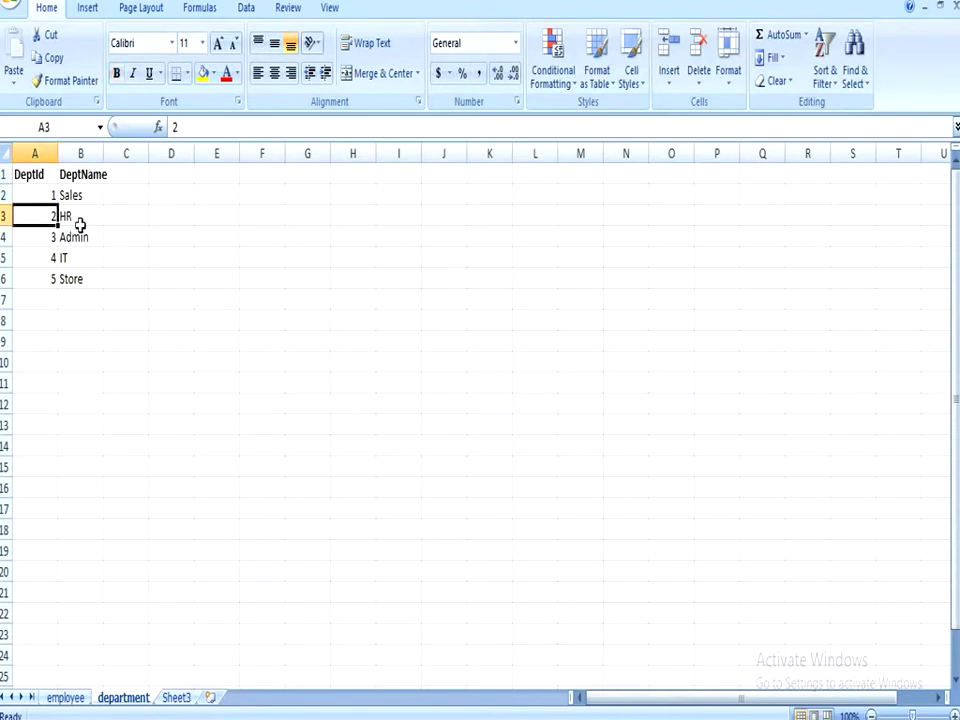
pyautogui.click(80, 222)
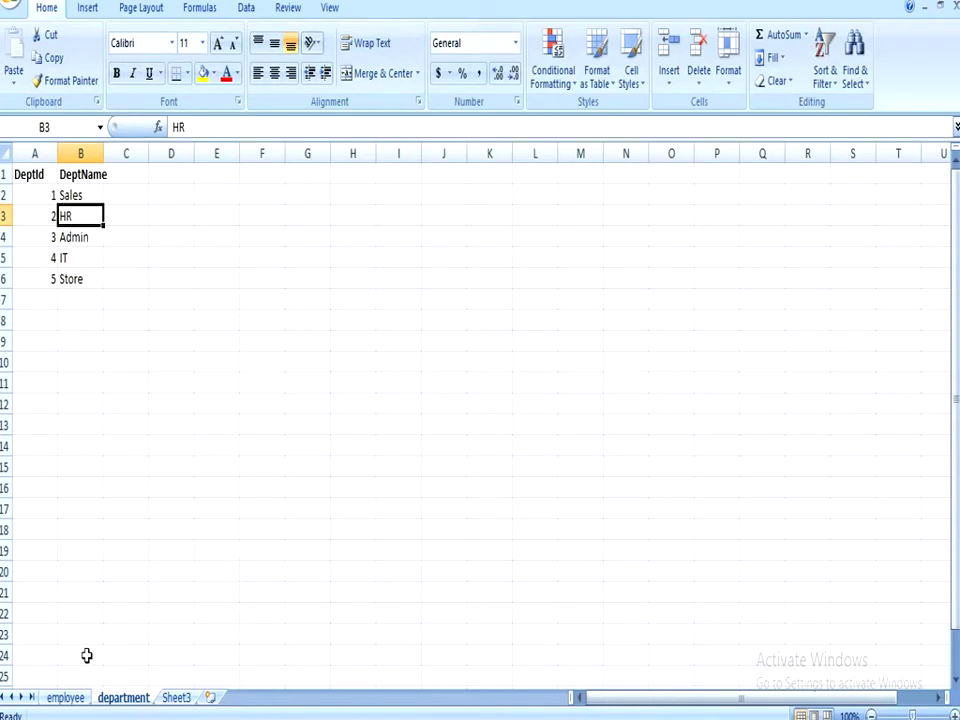
pyautogui.click(66, 699)
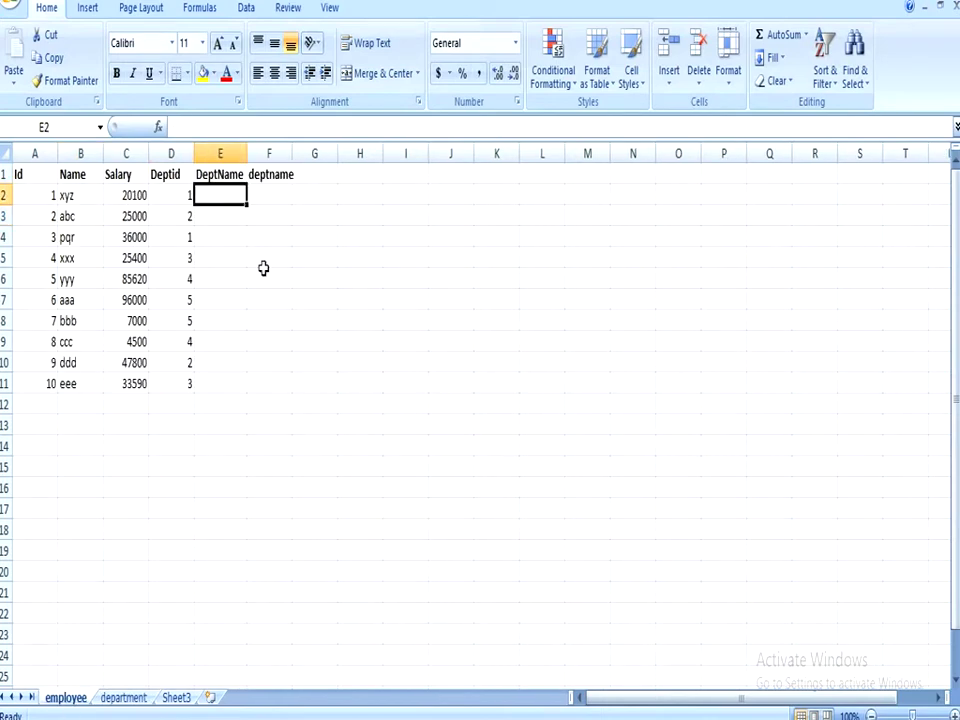
# Step: Insert the VLOOKUP function into cell E2 through the Insert Function dialog
pyautogui.click(157, 128)
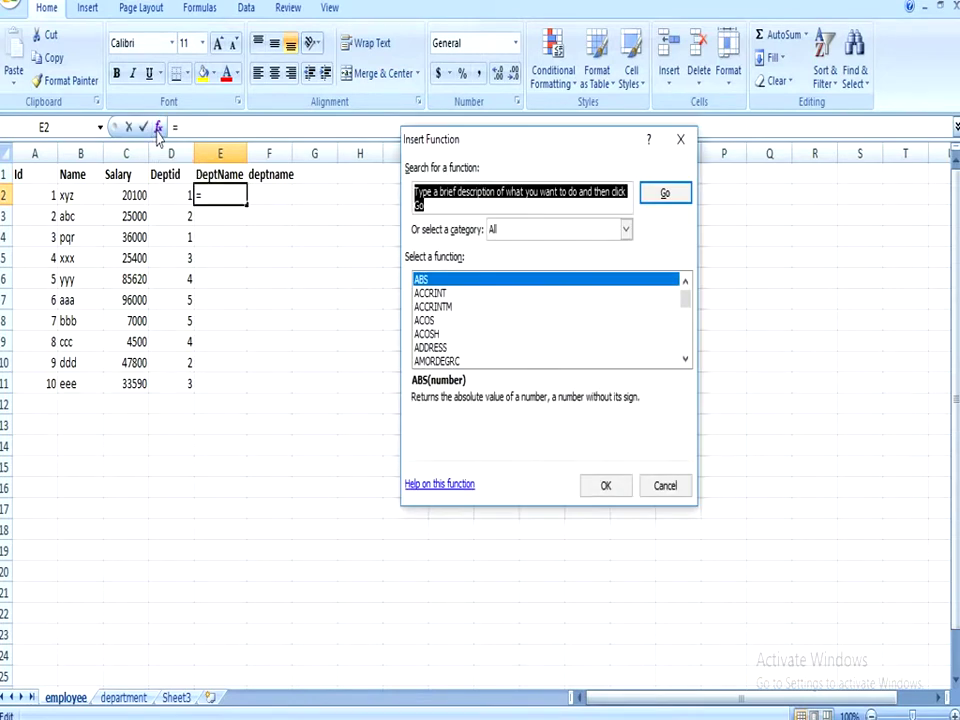
pyautogui.click(498, 336)
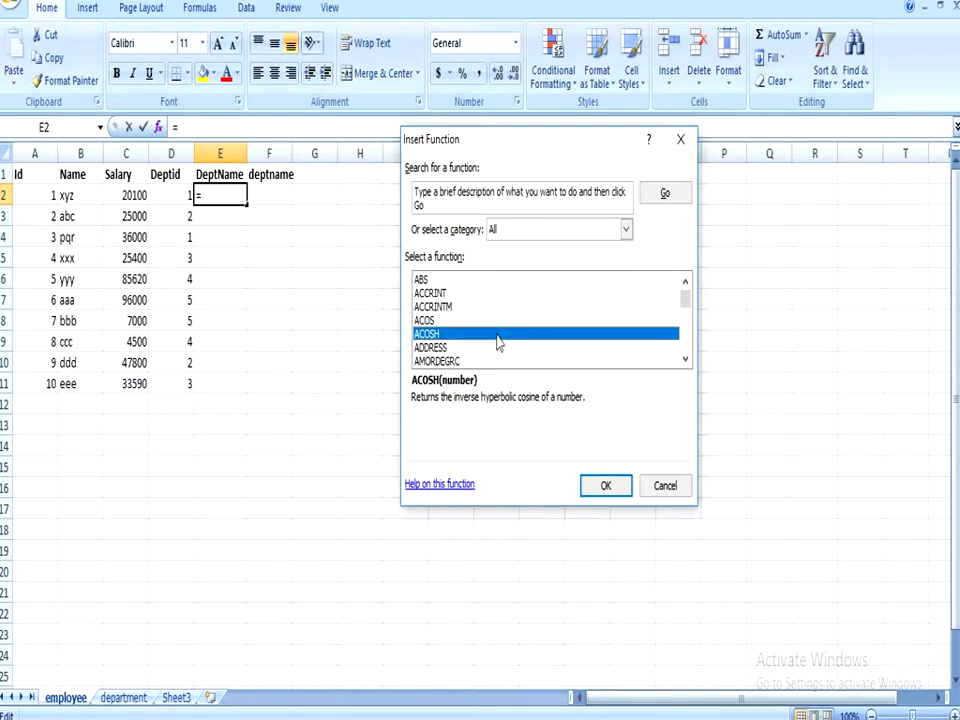
pyautogui.press('Down')
pyautogui.press('Down')
pyautogui.press('Down')
pyautogui.press('Down')
pyautogui.press('Down')
pyautogui.press('Down')
pyautogui.press('Down')
pyautogui.press('Down')
pyautogui.press('Down')
pyautogui.press('Down')
pyautogui.press('Down')
pyautogui.press('Down')
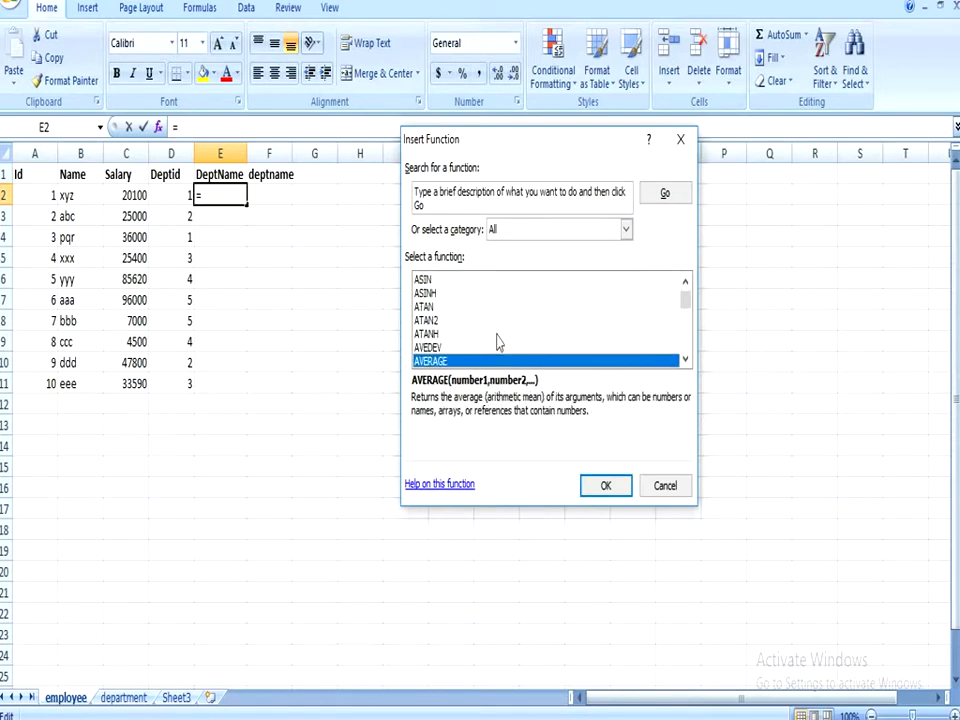
pyautogui.write('vl')
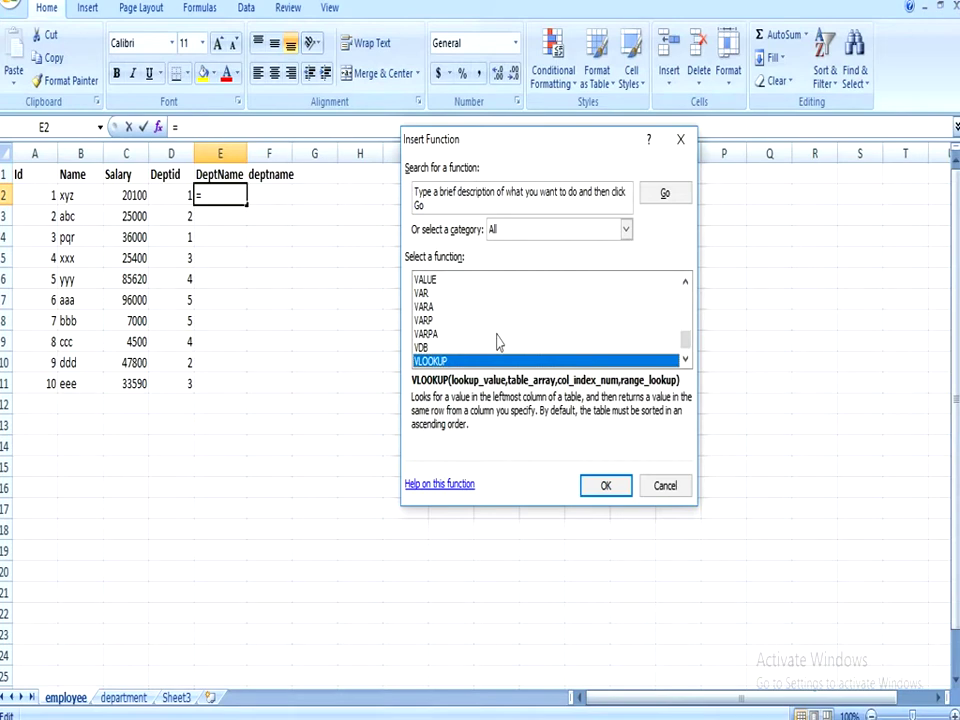
pyautogui.click(604, 487)
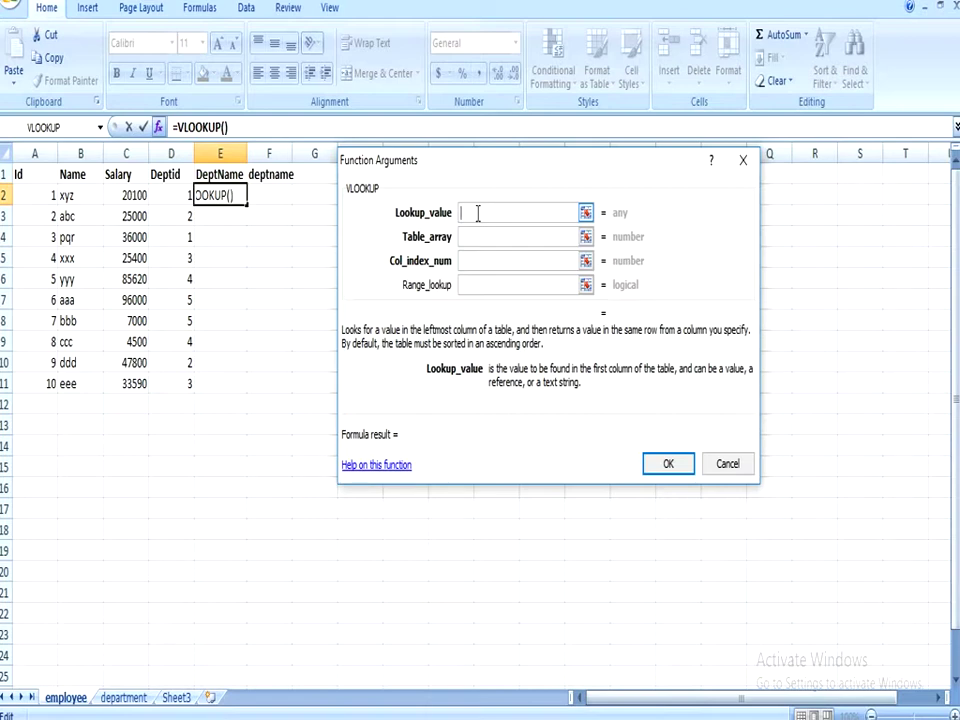
# Step: Set the VLOOKUP lookup value to column D:D and the table to department!A:B
pyautogui.click(180, 153)
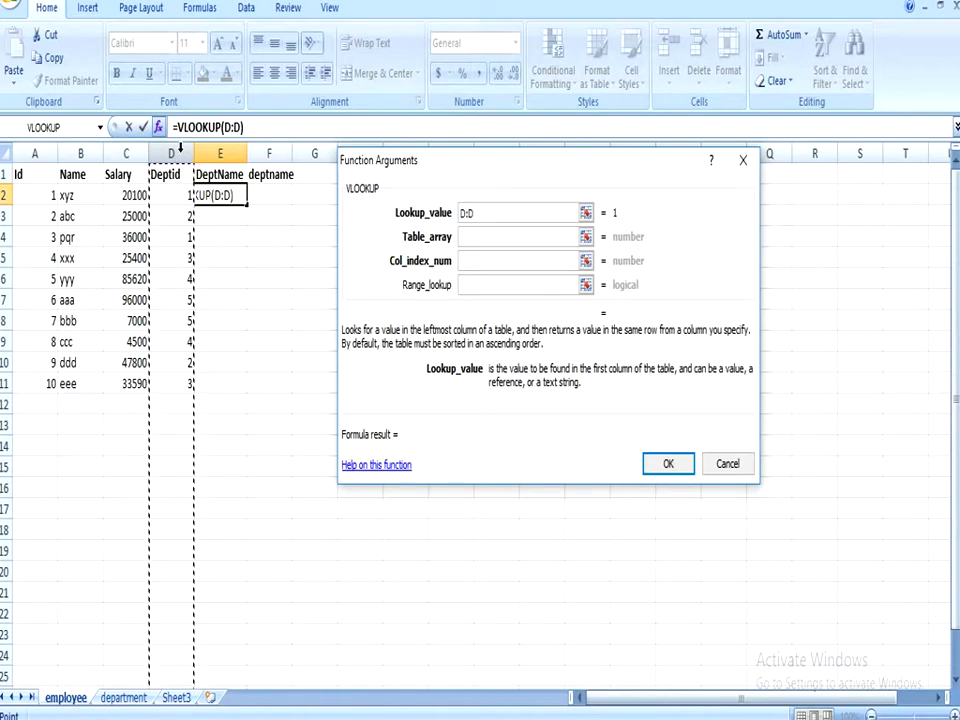
pyautogui.click(492, 242)
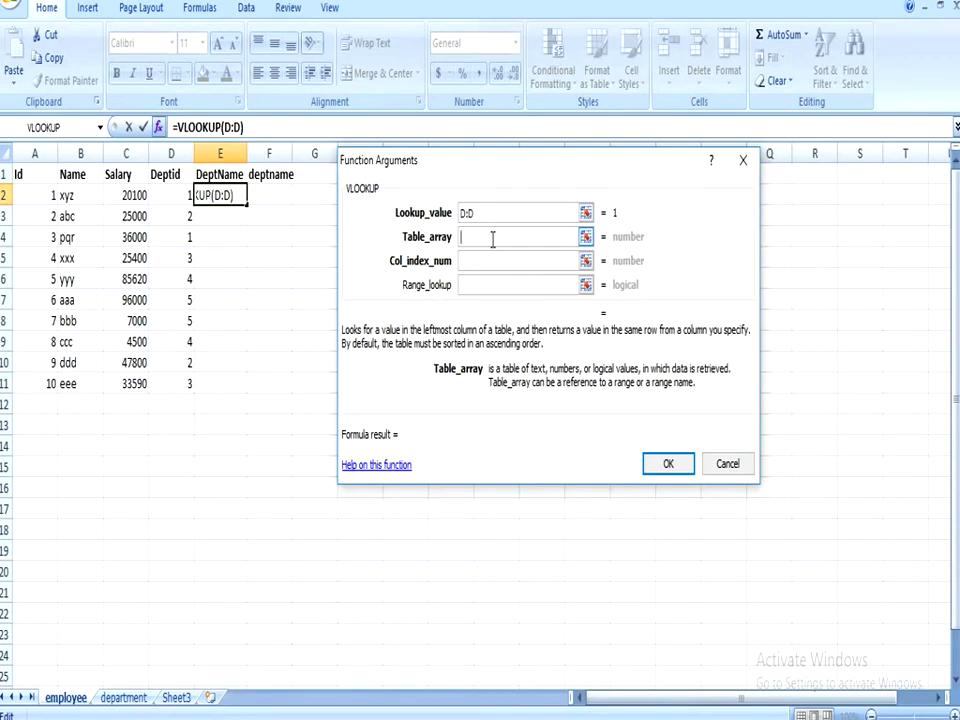
pyautogui.click(123, 698)
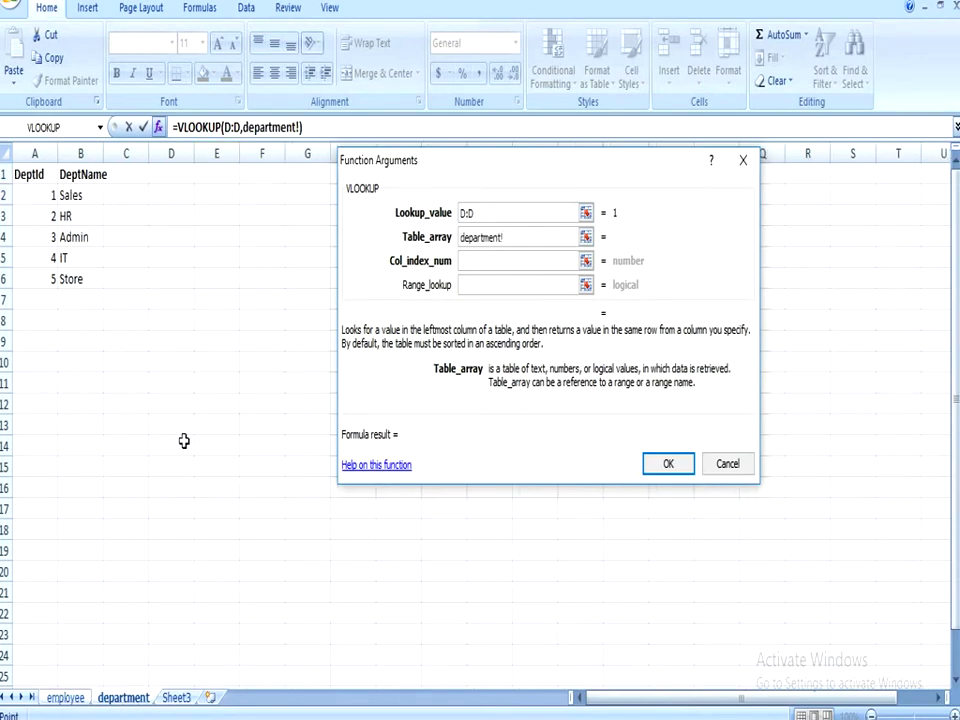
pyautogui.click(35, 150)
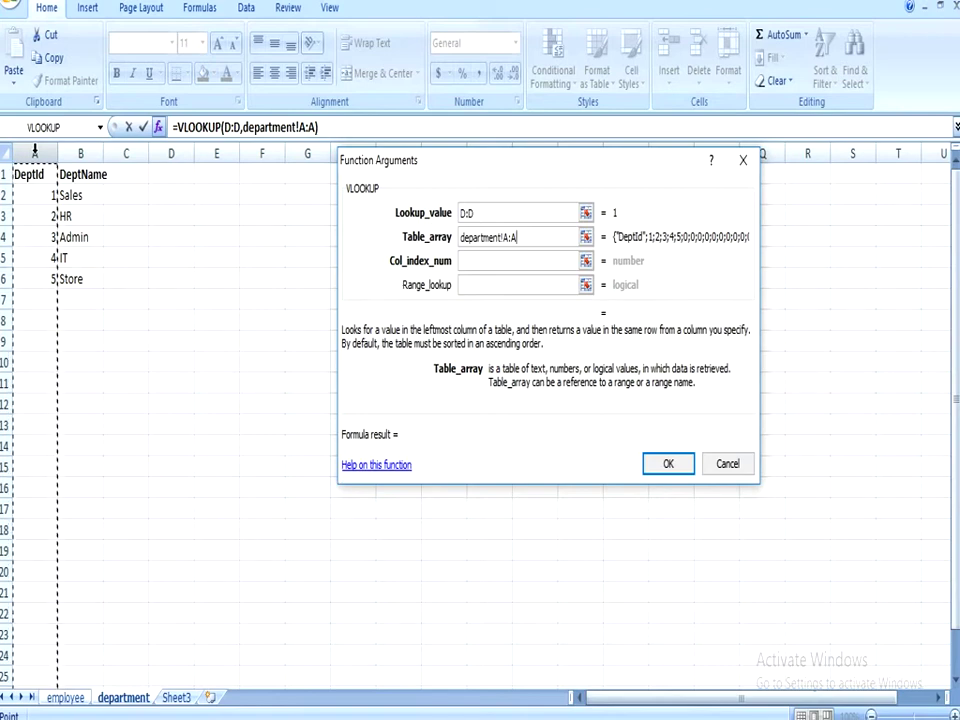
pyautogui.hotkey('shift', 'Right')
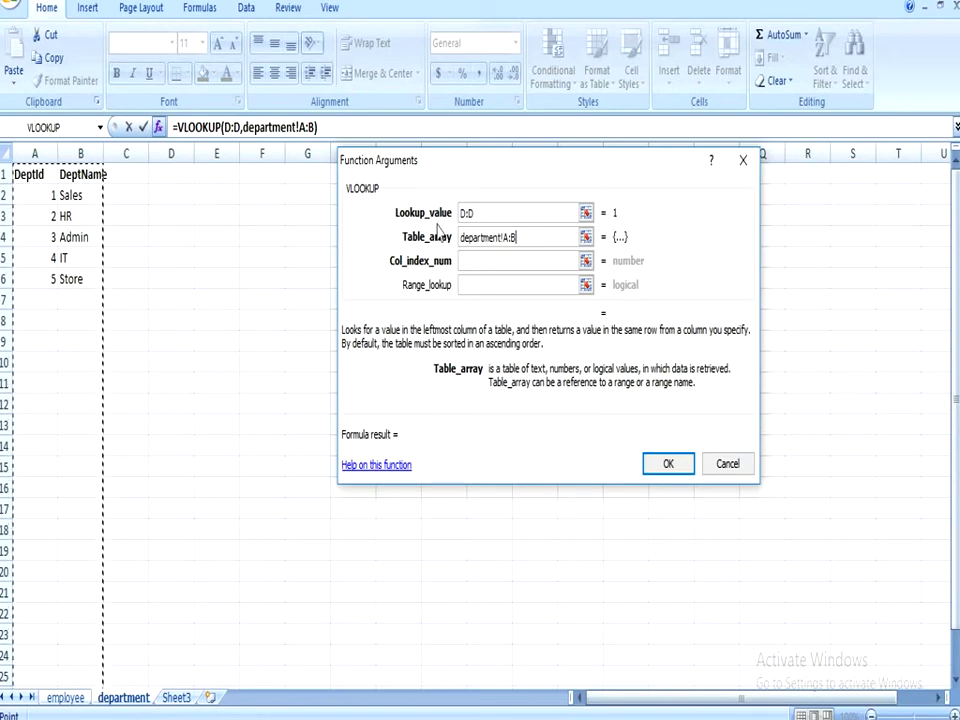
# Step: Set the column index number to 2, previewing Sales
pyautogui.click(476, 263)
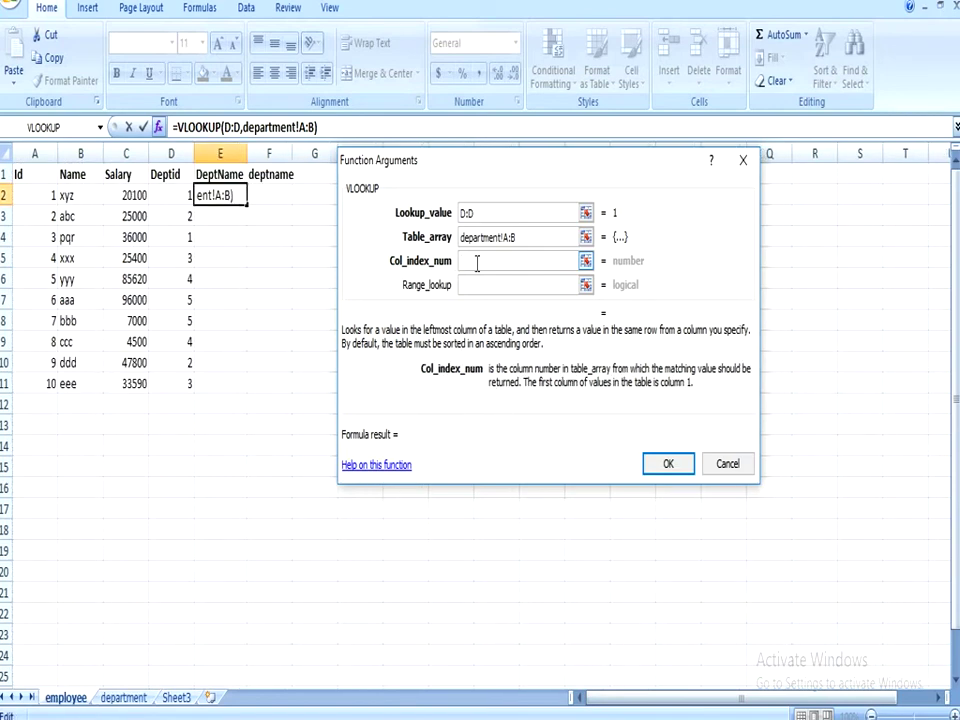
pyautogui.write('2')
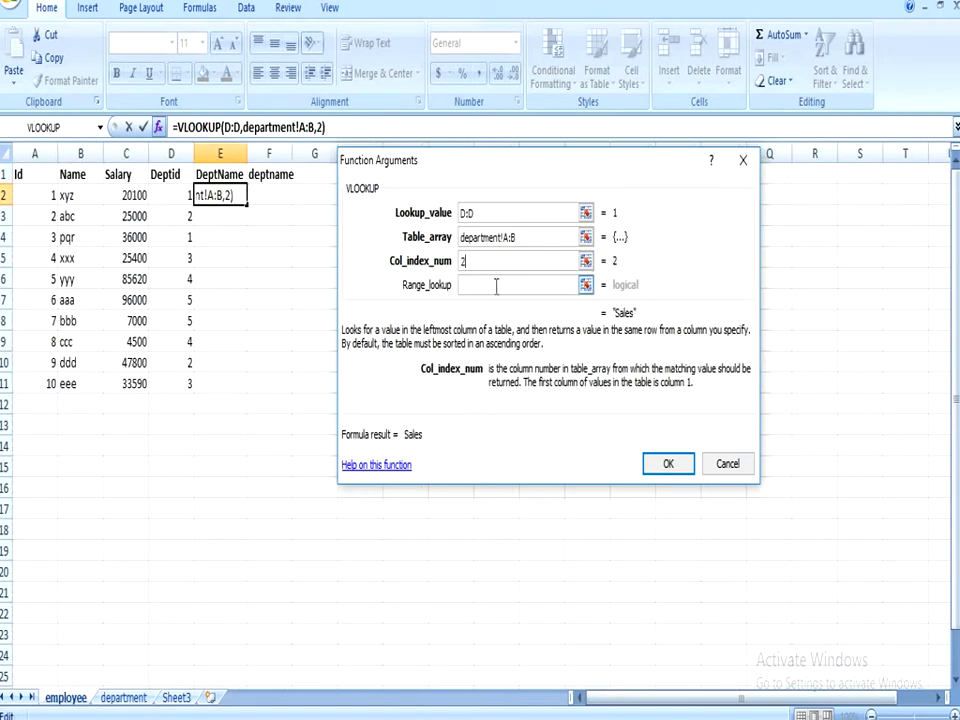
pyautogui.click(496, 285)
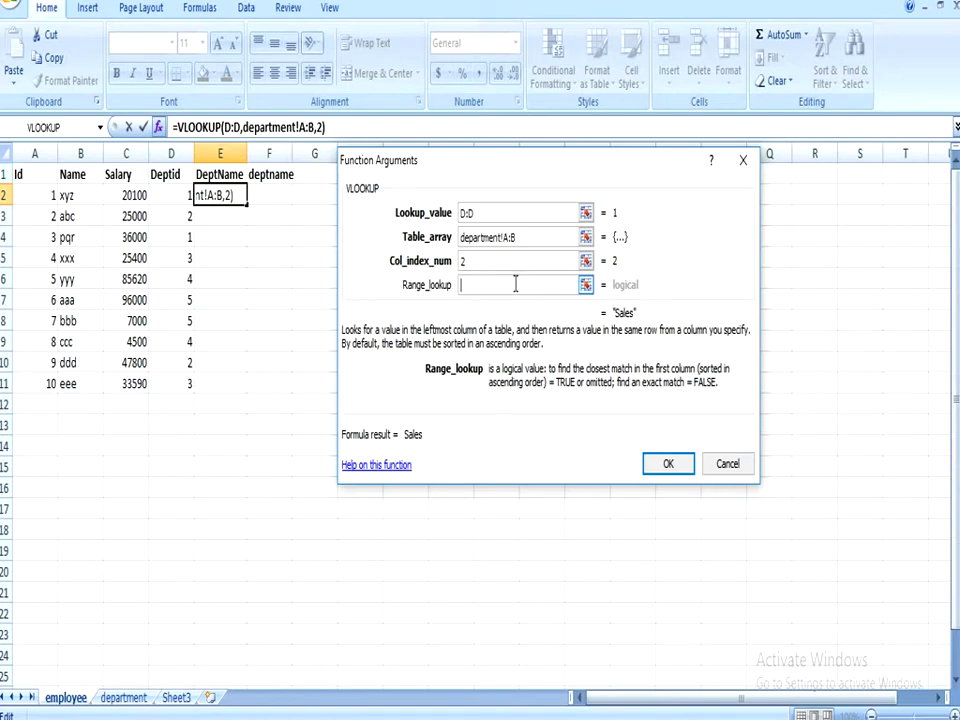
# Step: Commit the E2 VLOOKUP formula and compare its Sales result with Deptid in D2
pyautogui.click(666, 465)
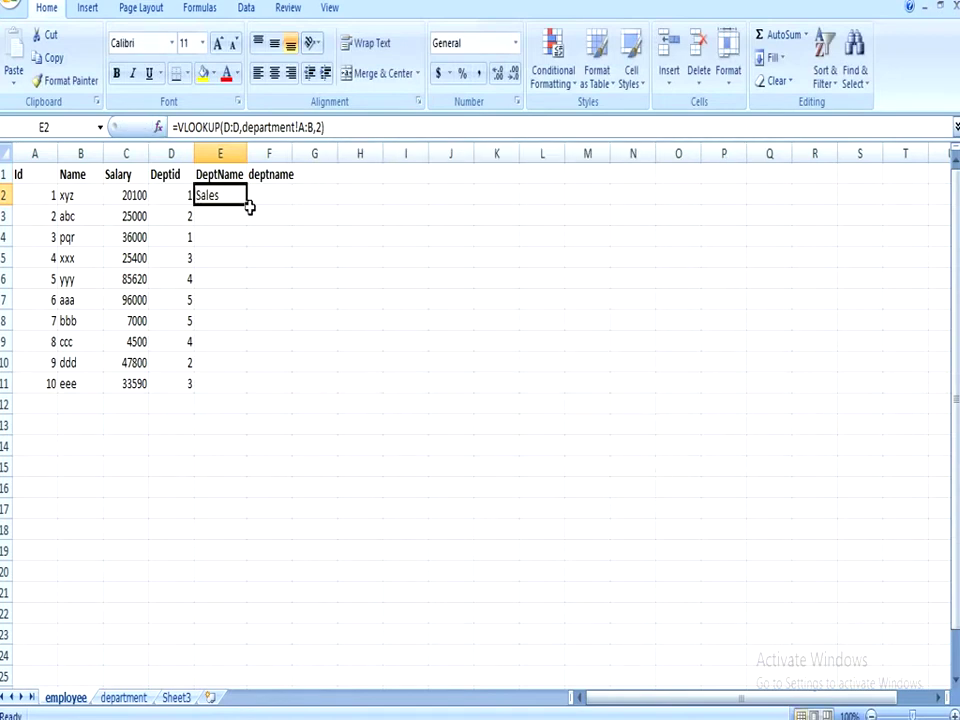
pyautogui.click(163, 190)
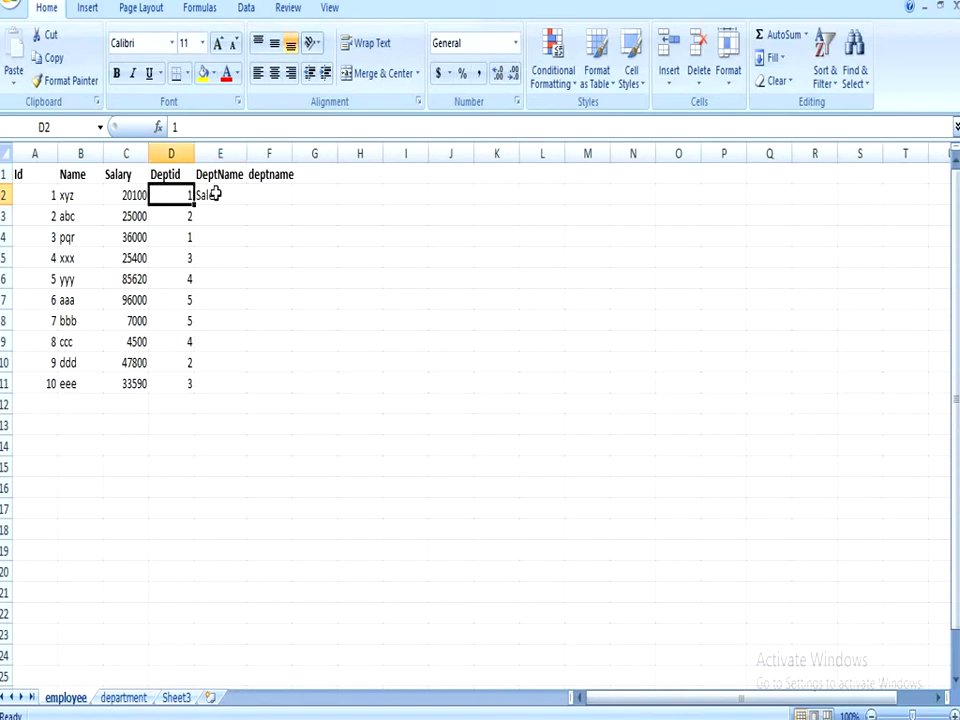
pyautogui.click(215, 194)
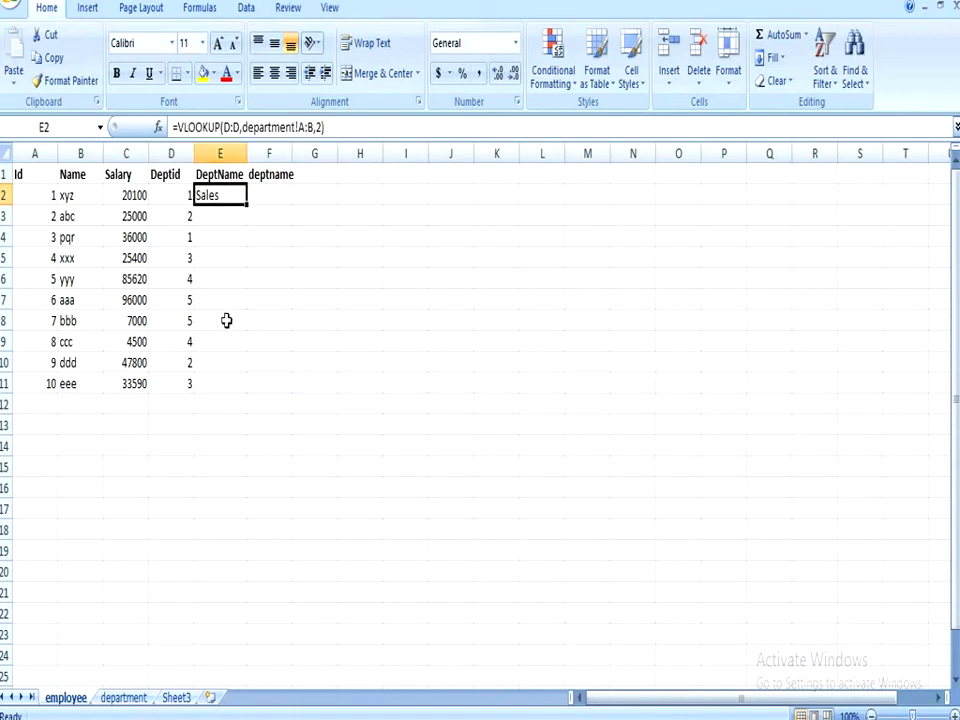
pyautogui.click(171, 193)
pyautogui.click(214, 195)
# Step: Verify on the department sheet that id 1 in A2 maps to Sales in B2
pyautogui.click(123, 694)
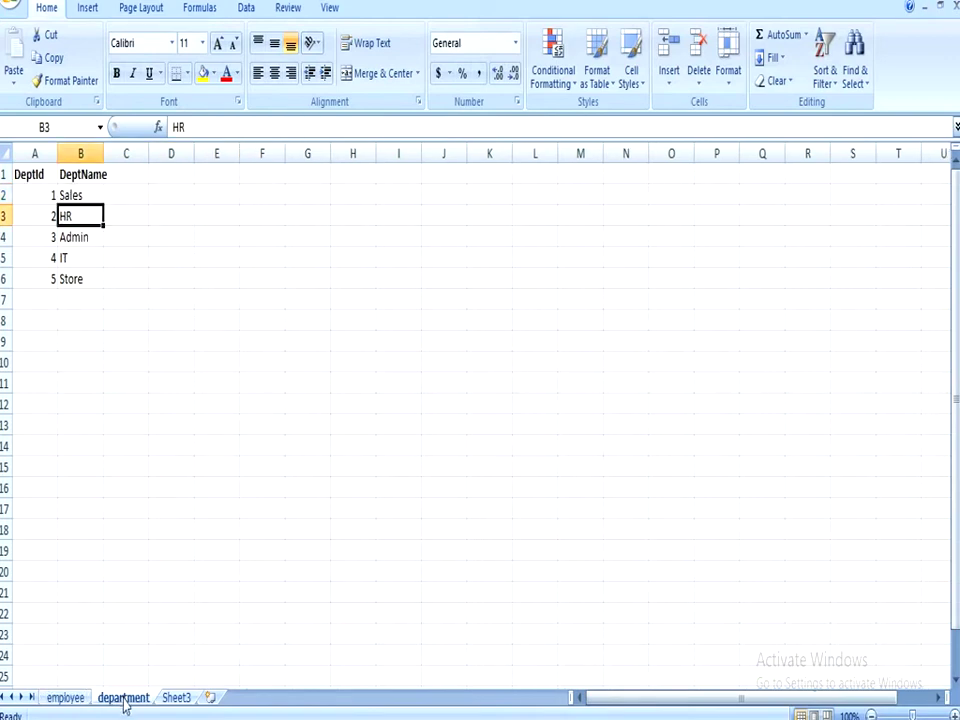
pyautogui.click(29, 191)
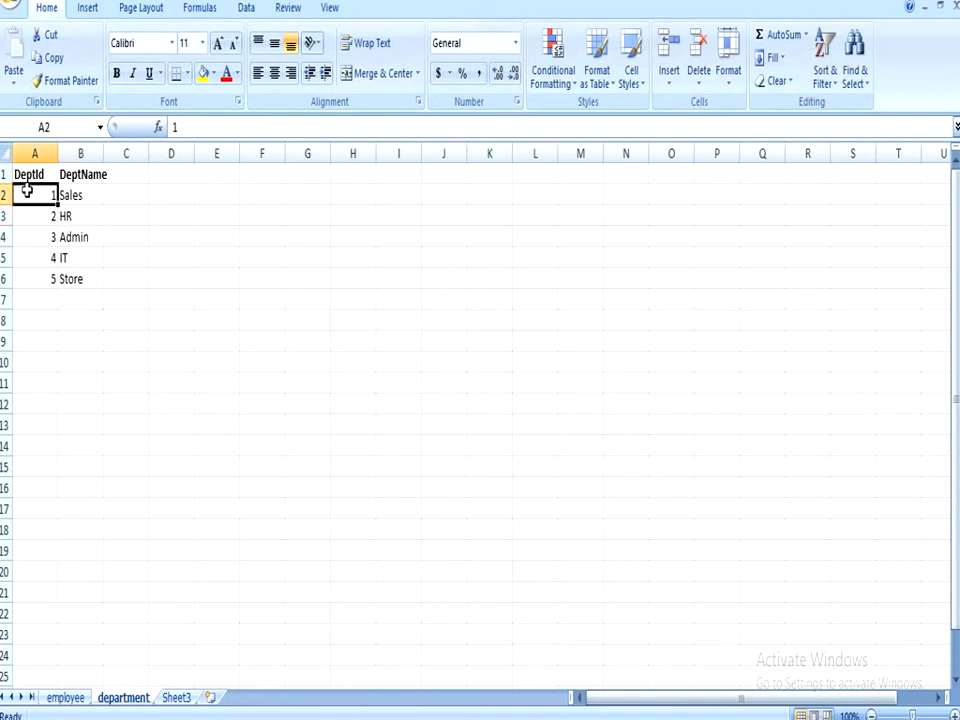
pyautogui.click(82, 195)
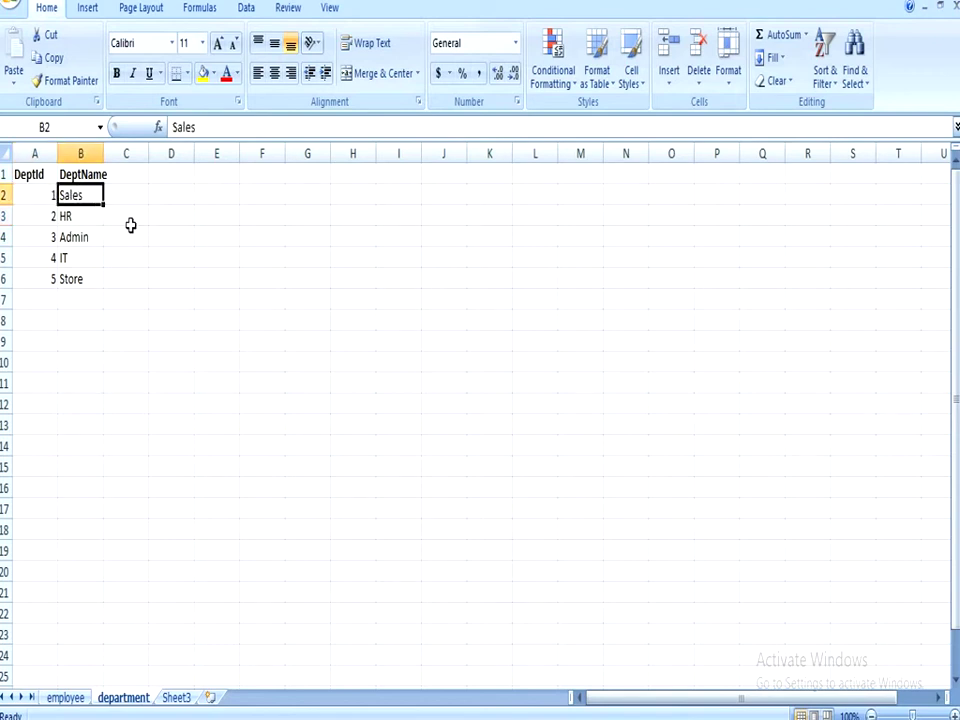
pyautogui.click(70, 698)
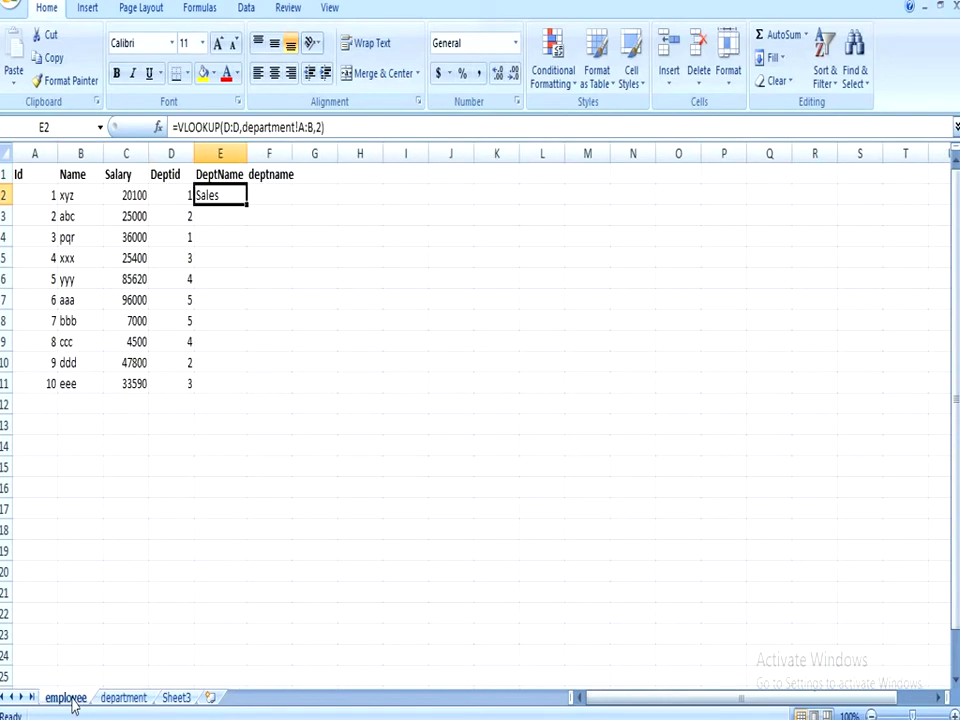
# Step: Fill the E2 formula down through E11, then select deptname cell F2
pyautogui.doubleClick(247, 205)
pyautogui.click(312, 272)
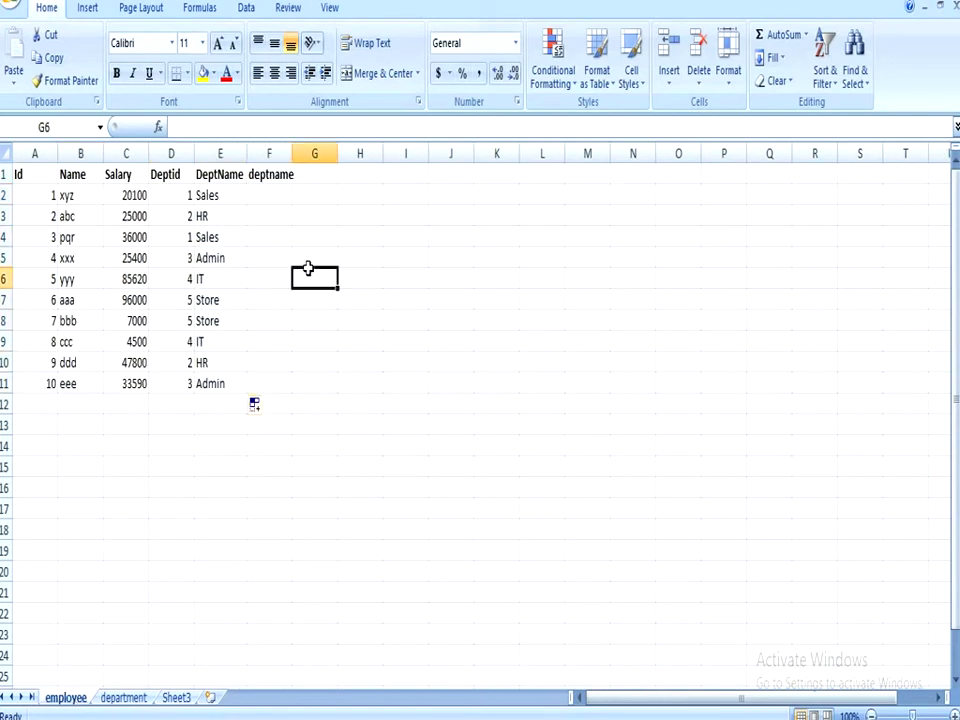
pyautogui.click(212, 198)
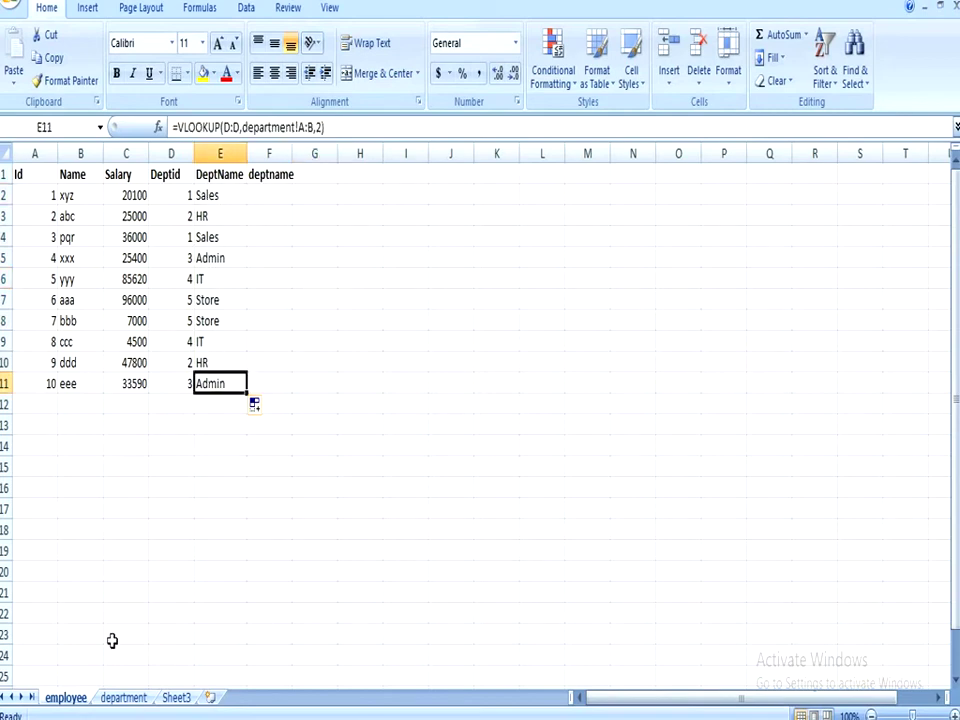
pyautogui.click(266, 193)
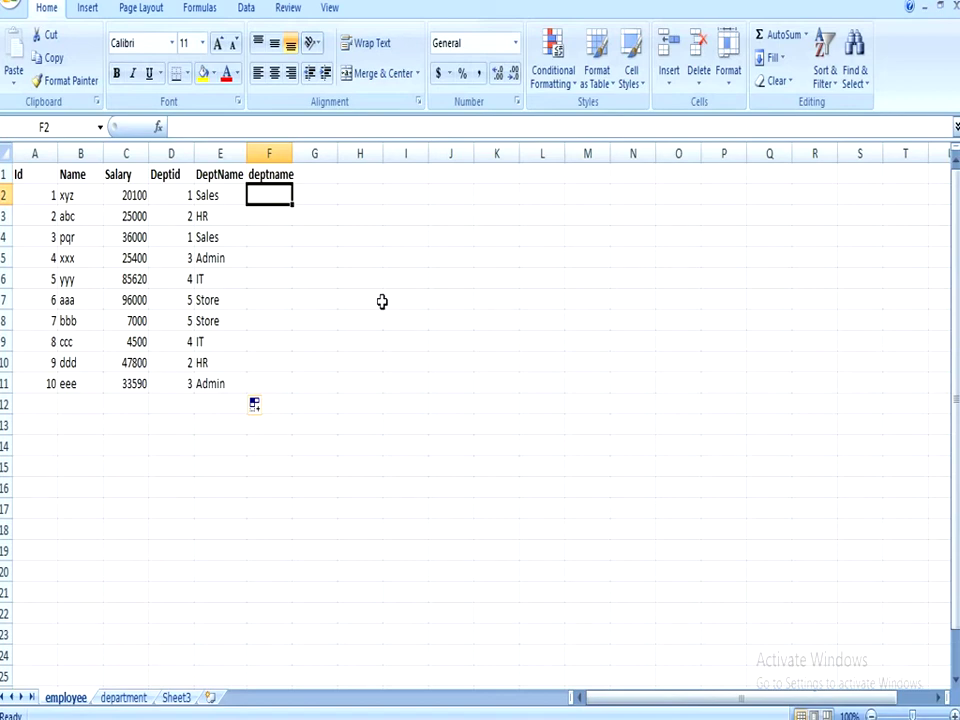
# Step: Type =VLOOKUP(D:D,department!A:B,2) into F2 using the =vl suggestion
pyautogui.write('=v')
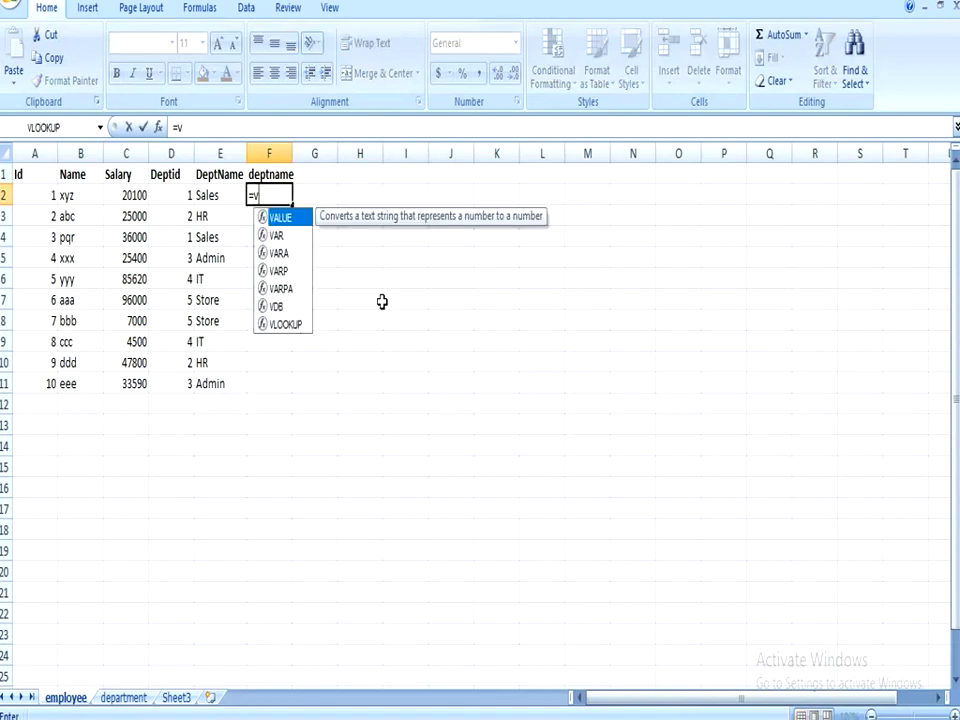
pyautogui.write('l')
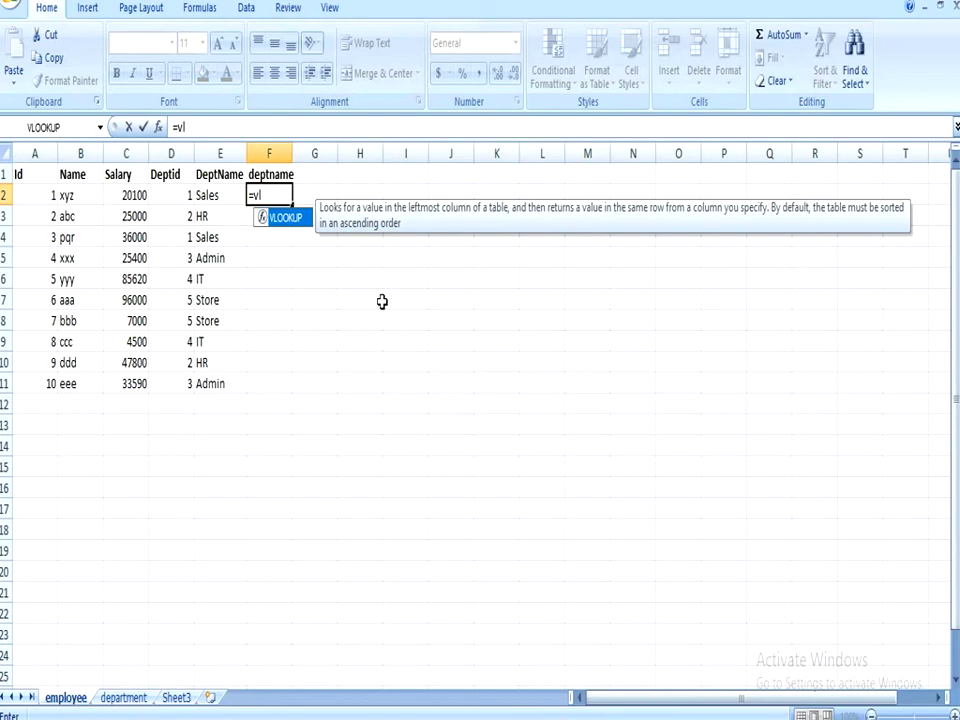
pyautogui.press('Tab')
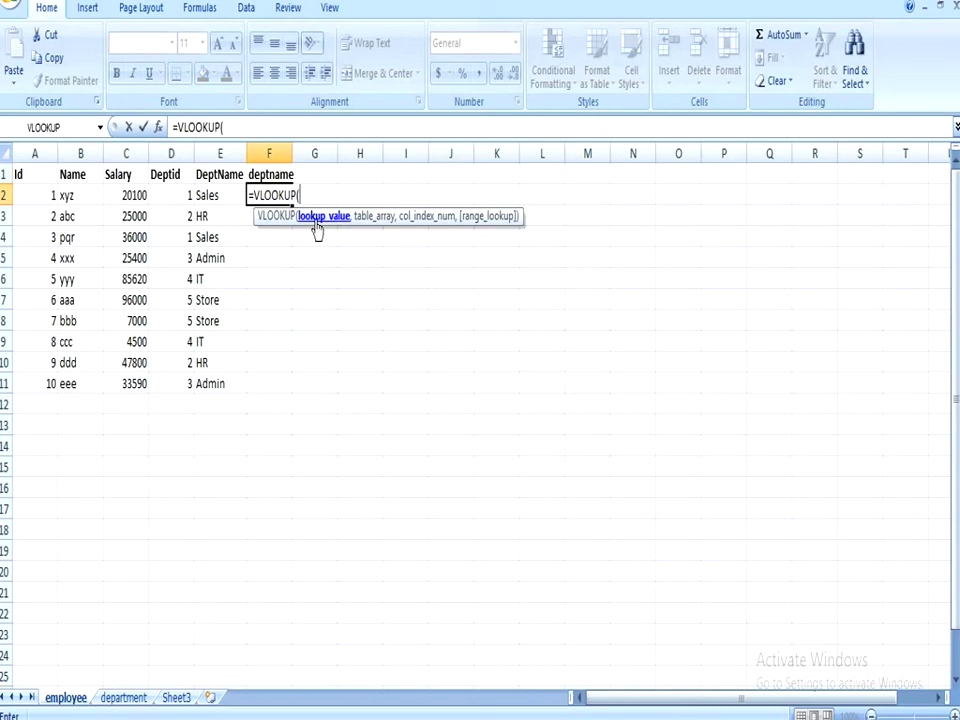
pyautogui.click(172, 152)
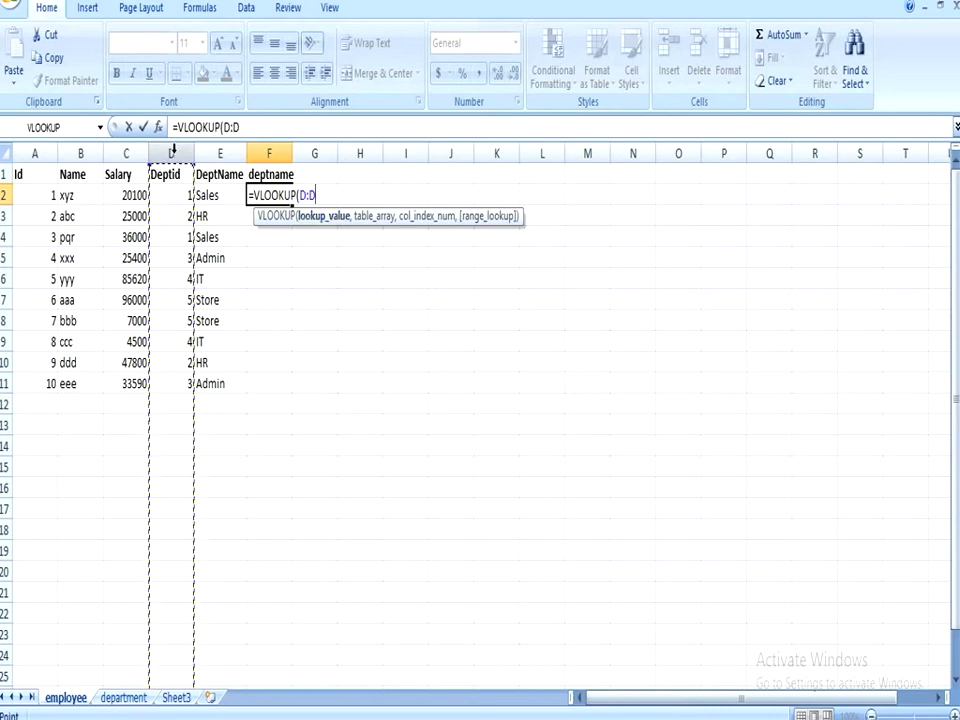
pyautogui.write(',')
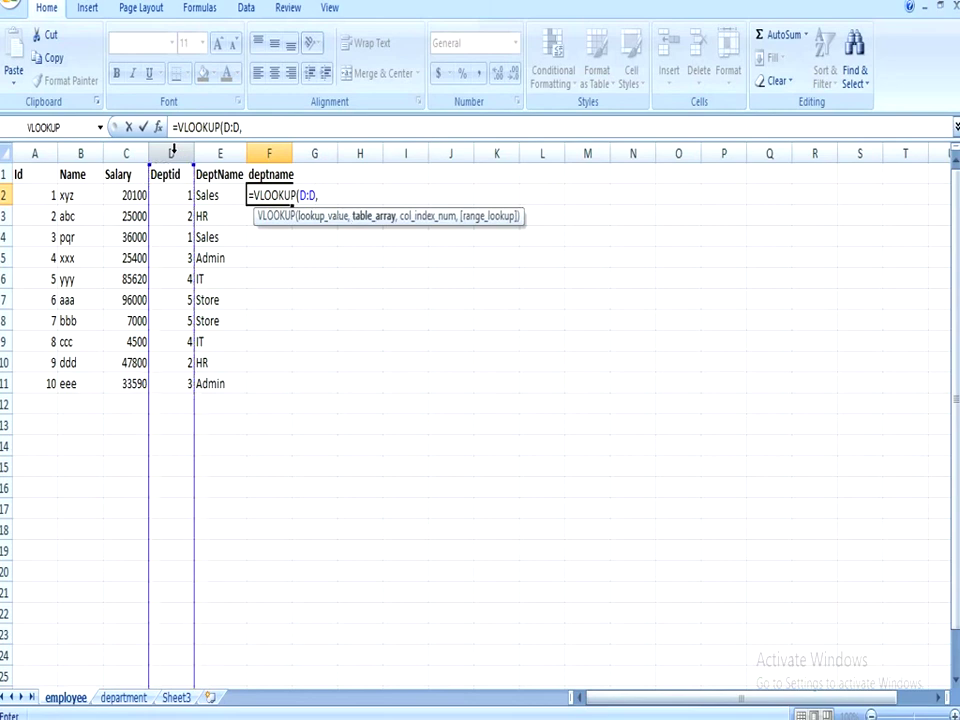
pyautogui.click(124, 703)
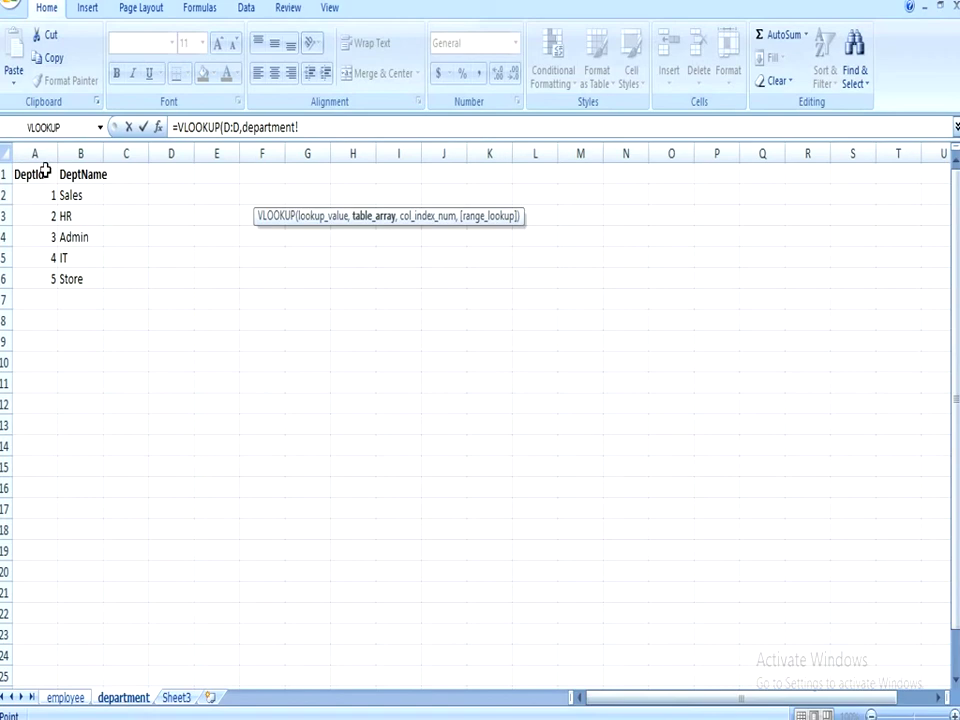
pyautogui.moveTo(36, 153); pyautogui.dragTo(100, 150)
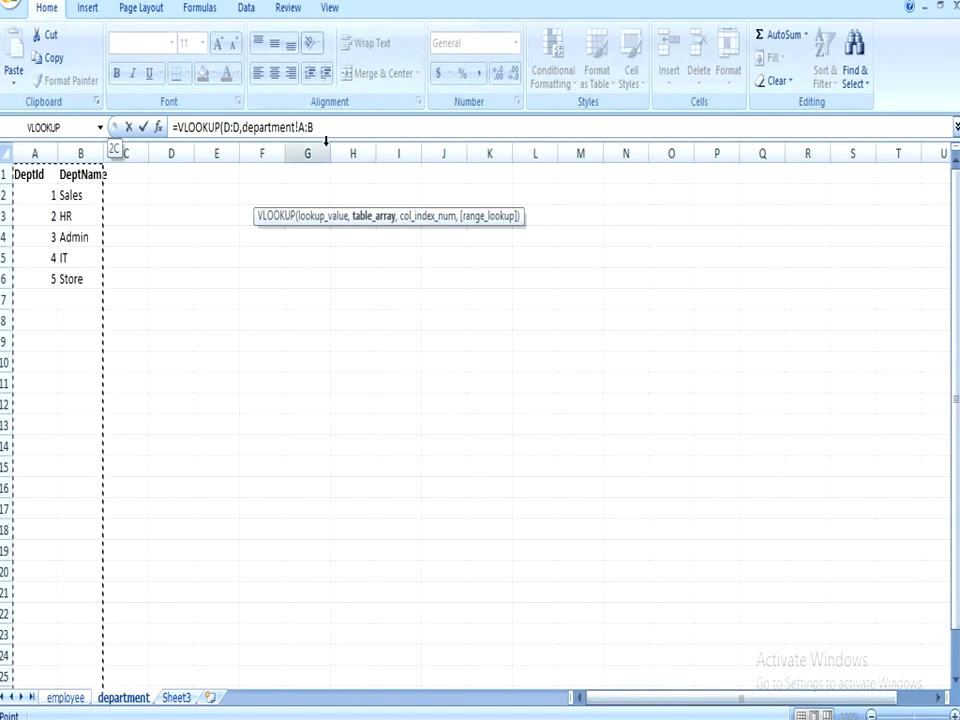
pyautogui.write(',')
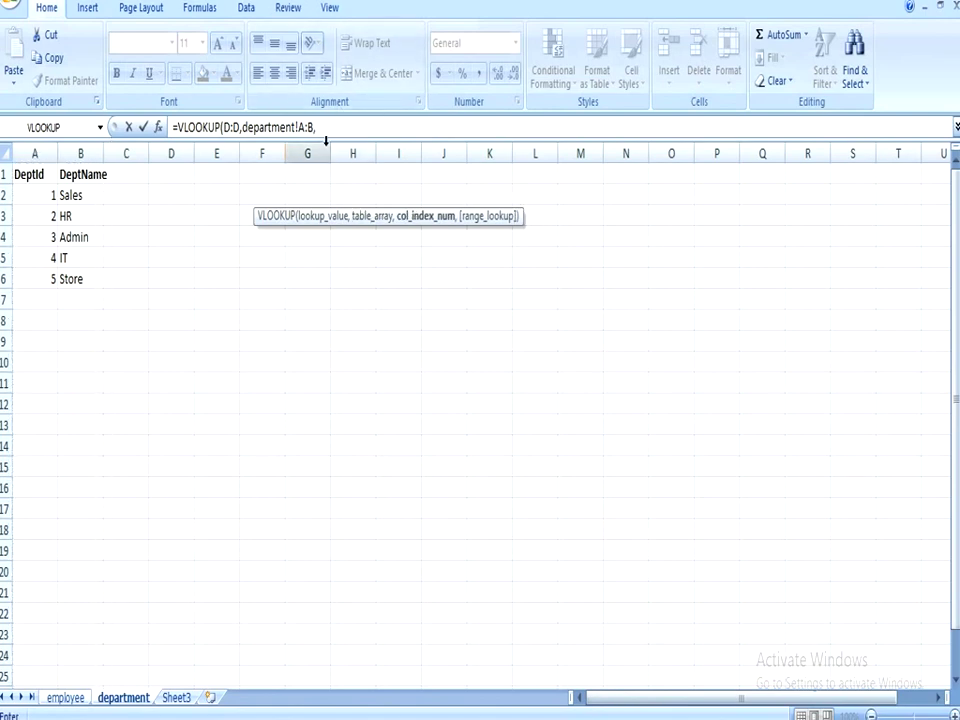
pyautogui.write('2)')
# Step: Commit the F2 formula and fill it down to F11
pyautogui.press('Return')
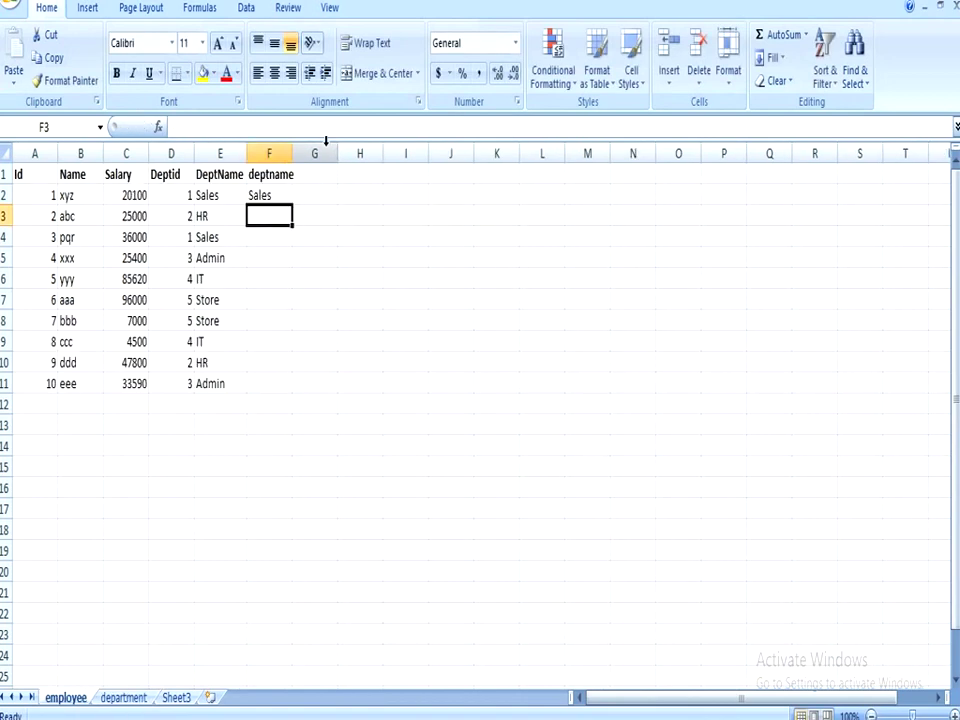
pyautogui.click(280, 195)
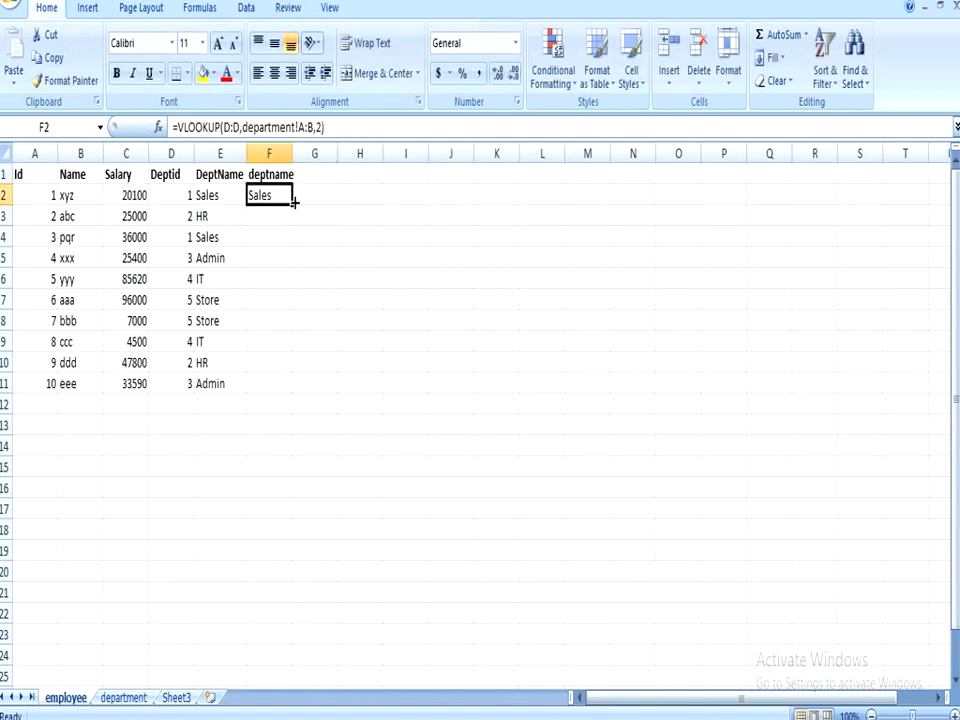
pyautogui.doubleClick(298, 205)
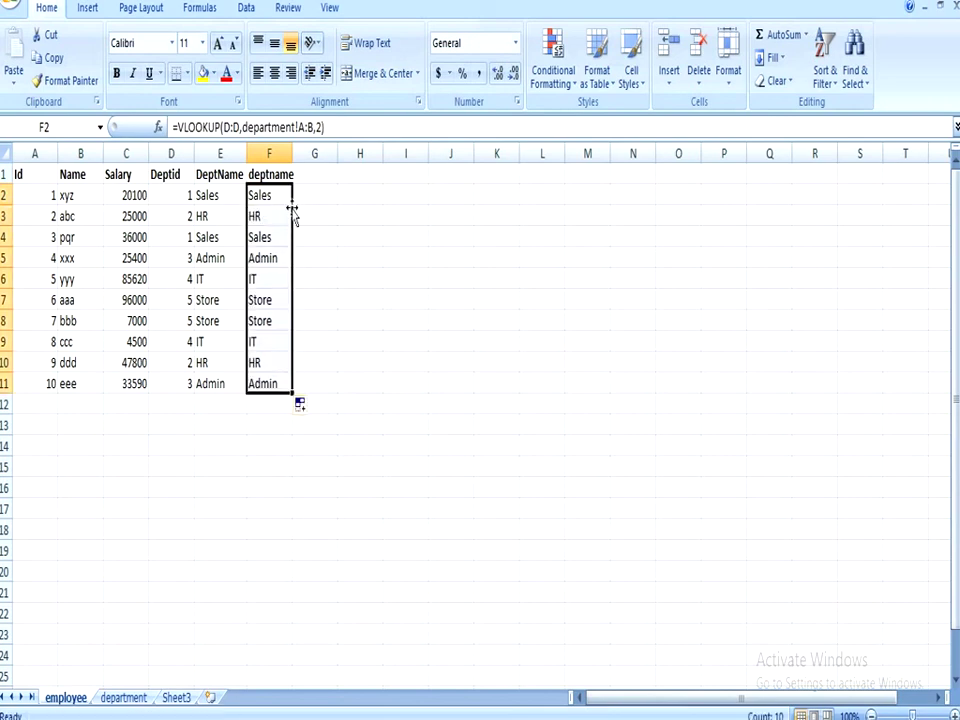
pyautogui.click(200, 302)
# Step: Switch to PowerPoint and advance to the next VLOOKUP tutorial slide
pyautogui.click(352, 315)
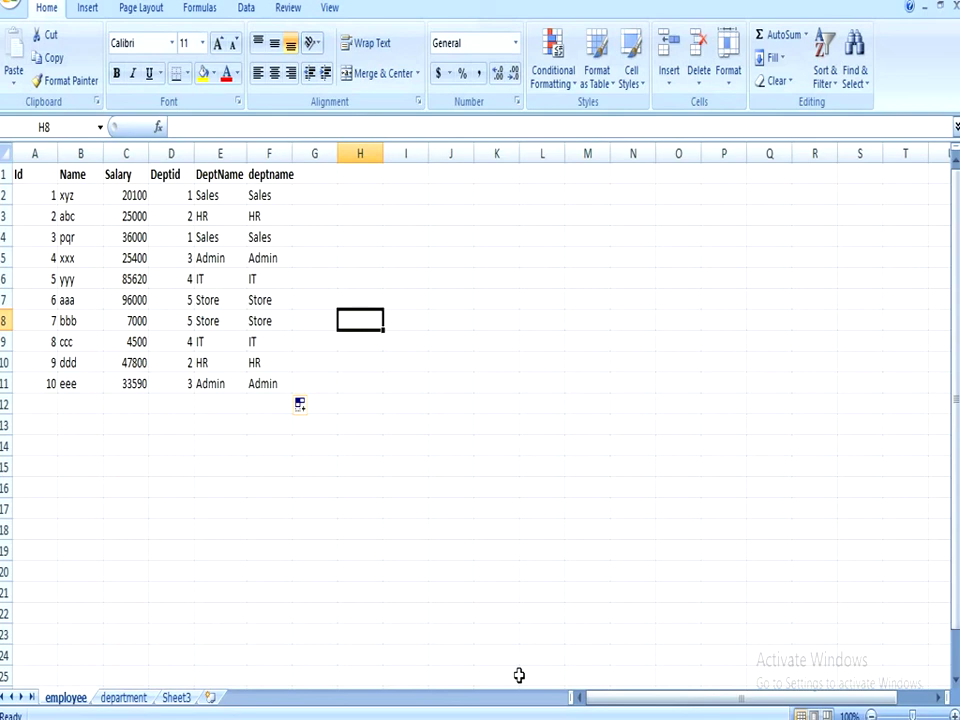
pyautogui.hotkey('alt', 'Tab')
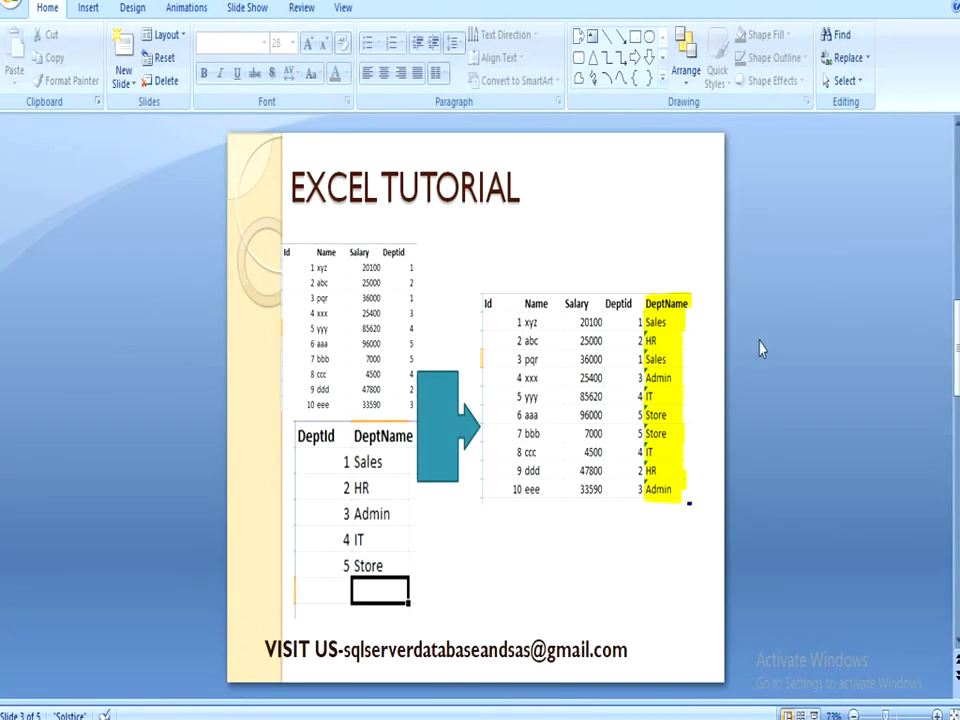
pyautogui.press('pagedown')
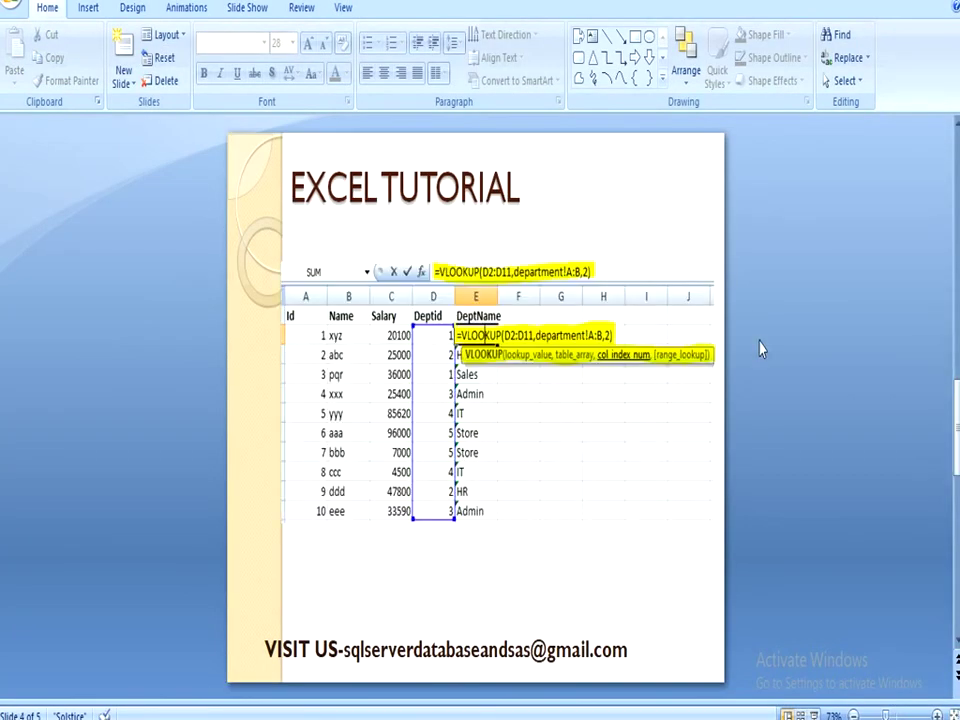